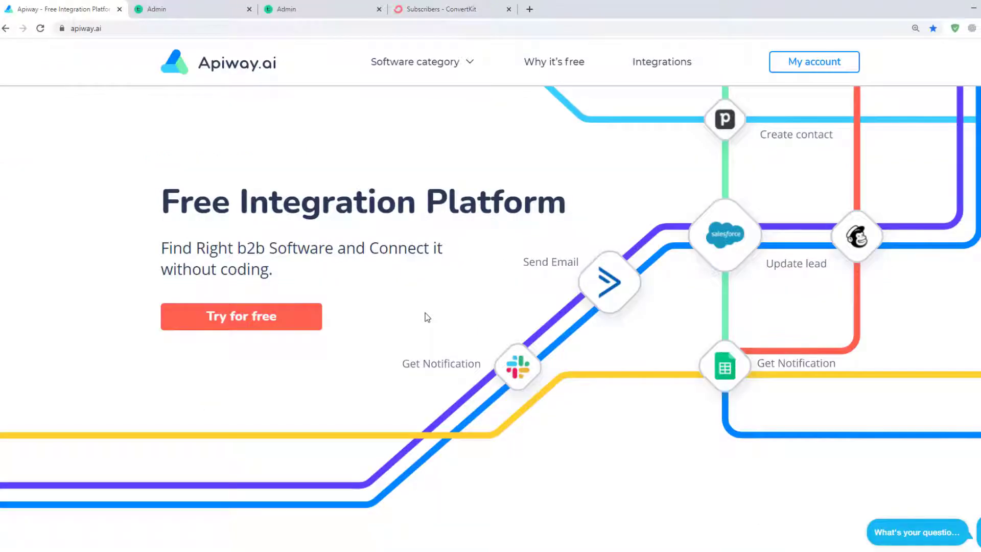
- Add ConvertKit to the attached services from the Integrations catalogue
{"action": "left_click", "coordinate": [772, 71]}
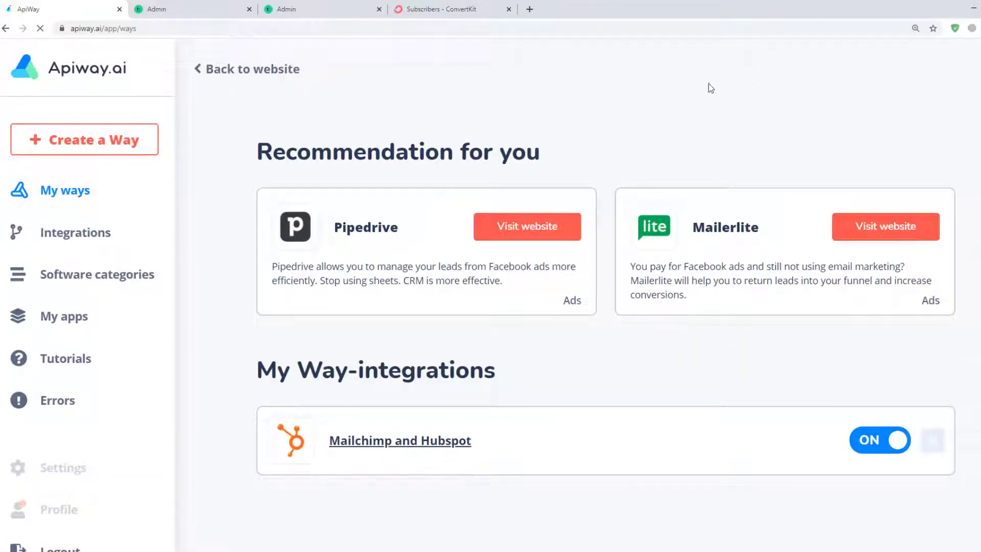
{"action": "left_click", "coordinate": [67, 236]}
{"action": "scroll", "coordinate": [542, 296], "scroll_direction": "down", "scroll_amount": 15}
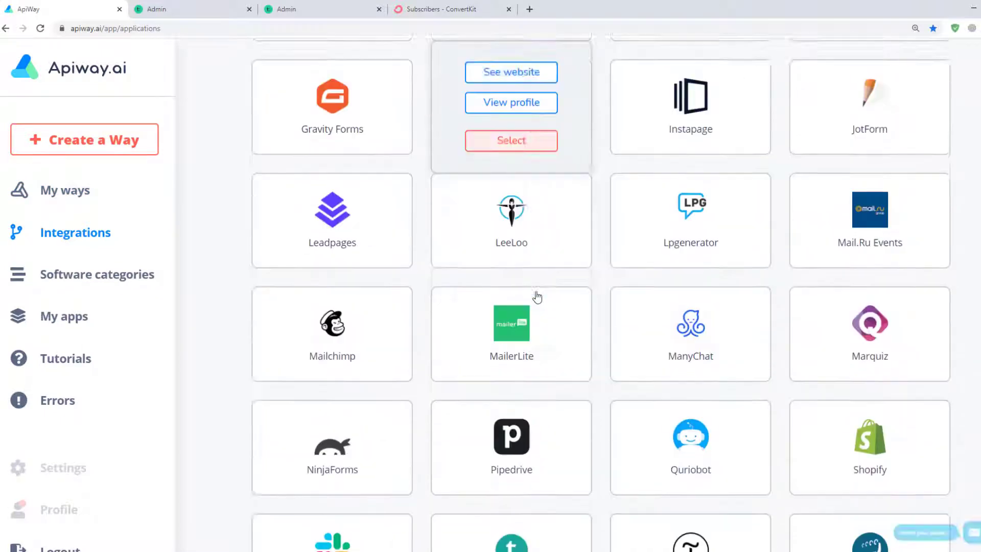
{"action": "scroll", "coordinate": [537, 297], "scroll_direction": "down", "scroll_amount": 4}
{"action": "scroll", "coordinate": [583, 355], "scroll_direction": "up", "scroll_amount": 3}
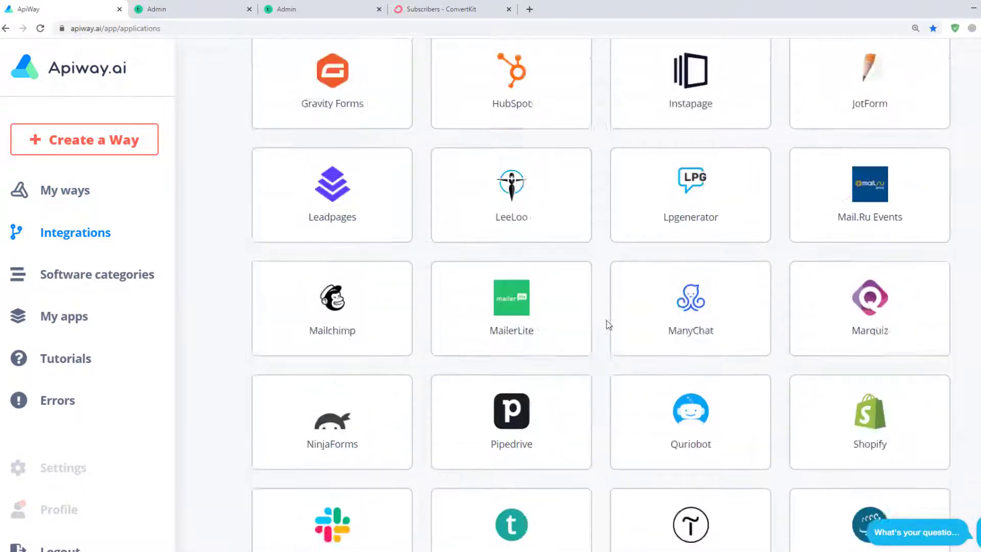
{"action": "scroll", "coordinate": [590, 307], "scroll_direction": "up", "scroll_amount": 8}
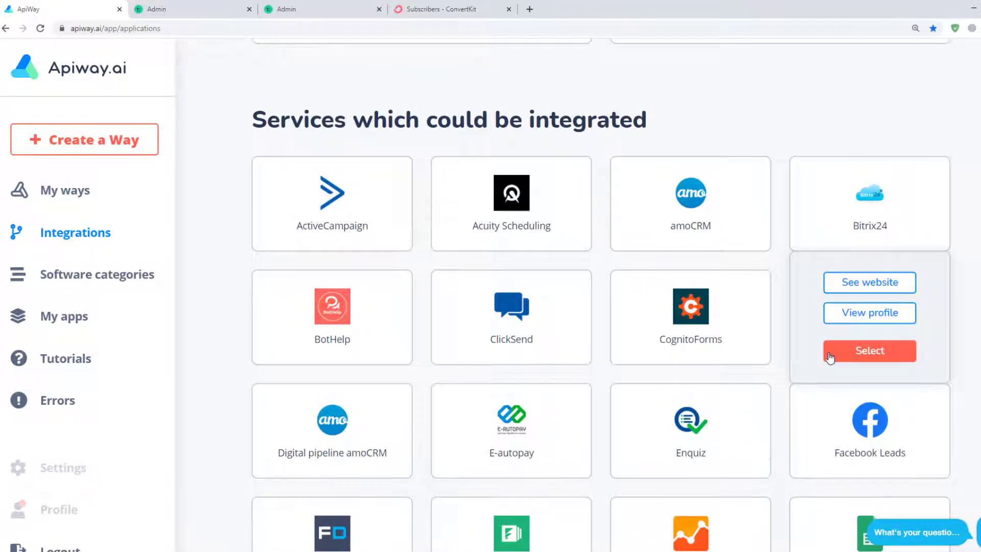
{"action": "left_click", "coordinate": [831, 357]}
- Confirm in My apps that Teachable is already connected
{"action": "left_click", "coordinate": [70, 317]}
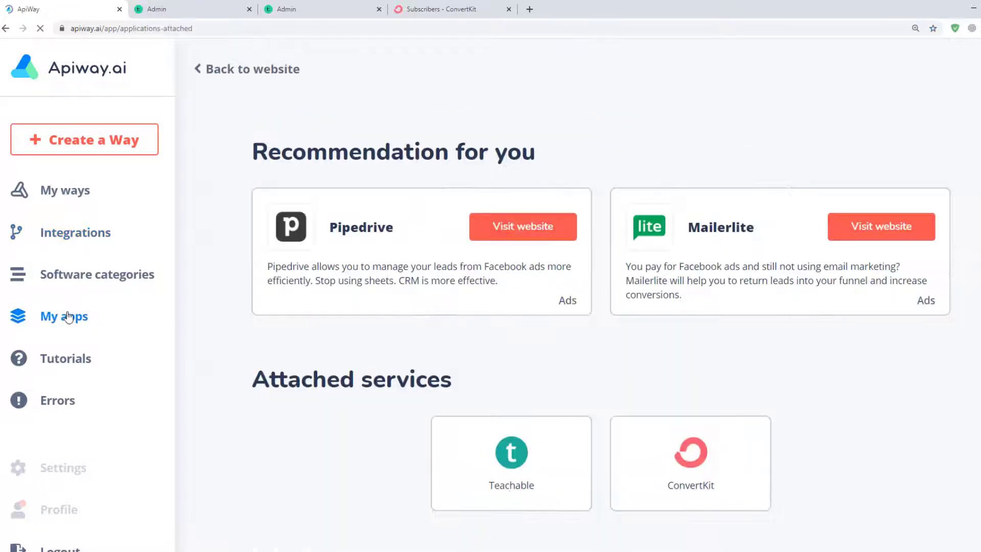
{"action": "scroll", "coordinate": [453, 378], "scroll_direction": "down", "scroll_amount": 3}
{"action": "mouse_move", "coordinate": [532, 312]}
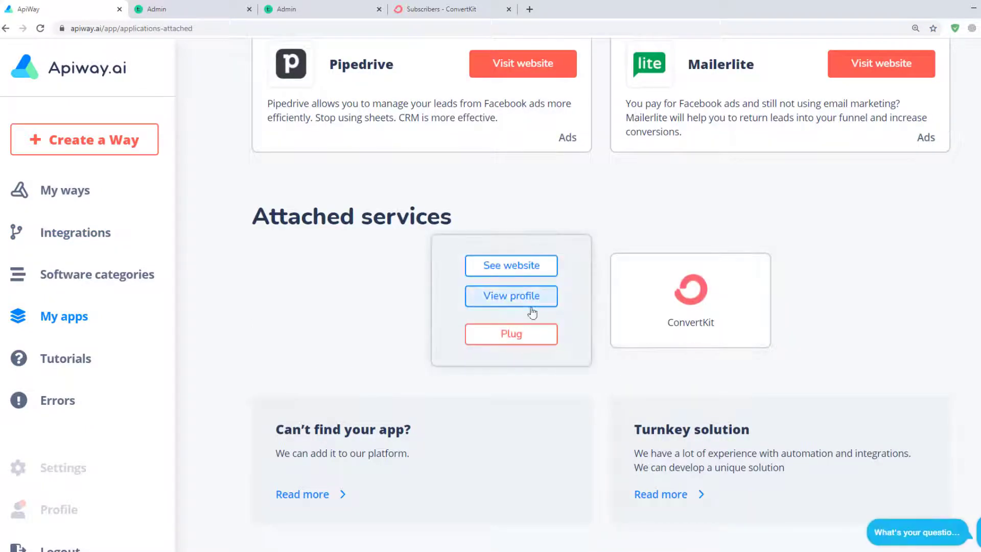
{"action": "left_click", "coordinate": [513, 335]}
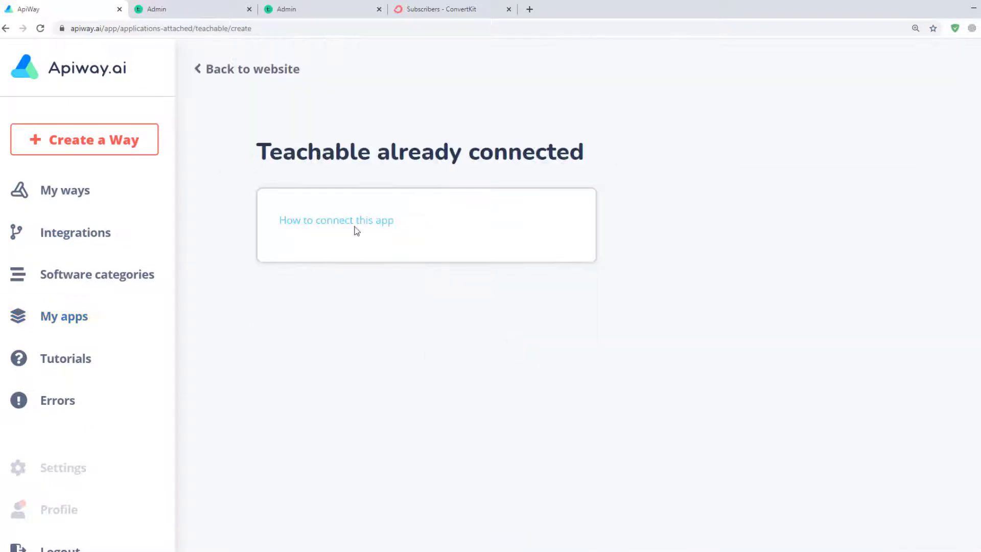
- Start plugging in ConvertKit, whose connection page asks for an API secret
{"action": "left_click", "coordinate": [75, 326]}
{"action": "scroll", "coordinate": [646, 394], "scroll_direction": "down", "scroll_amount": 3}
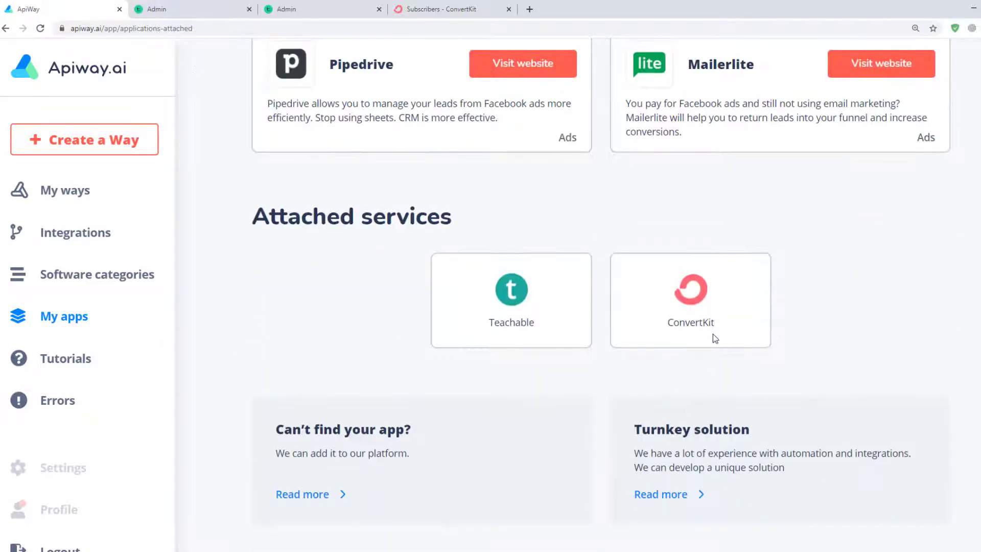
{"action": "left_click", "coordinate": [705, 333]}
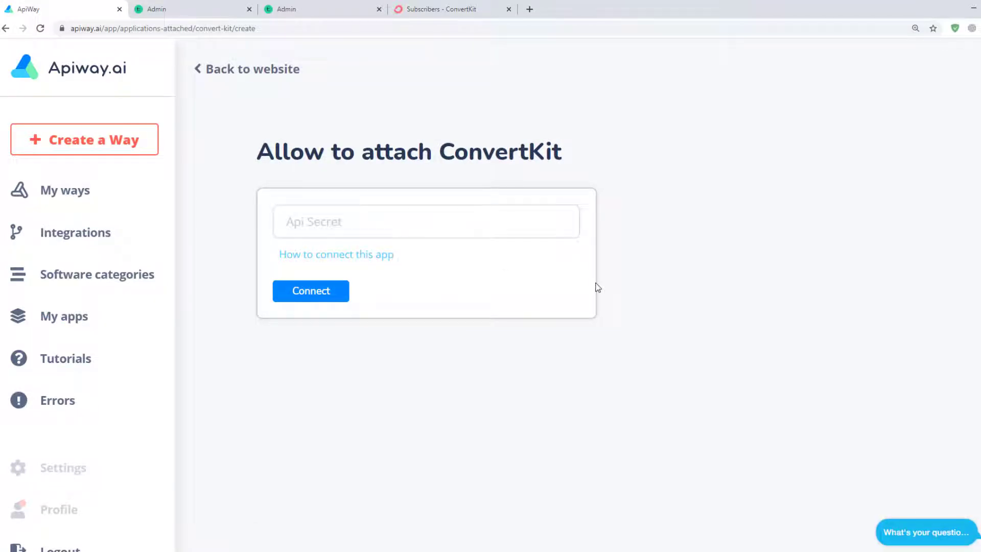
{"action": "left_click", "coordinate": [467, 10]}
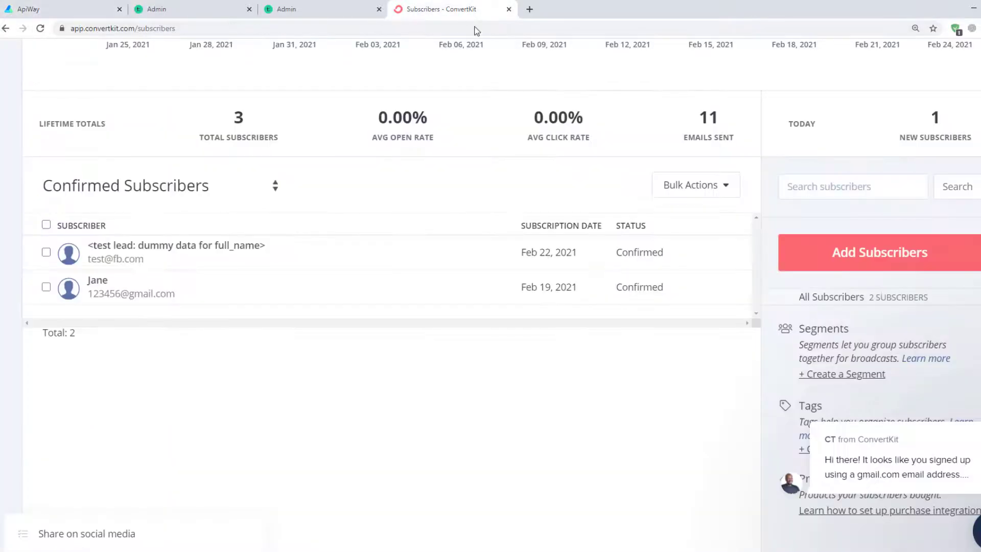
- Reveal and select the API secret in ConvertKit's account settings
{"action": "scroll", "coordinate": [611, 232], "scroll_direction": "up", "scroll_amount": 7}
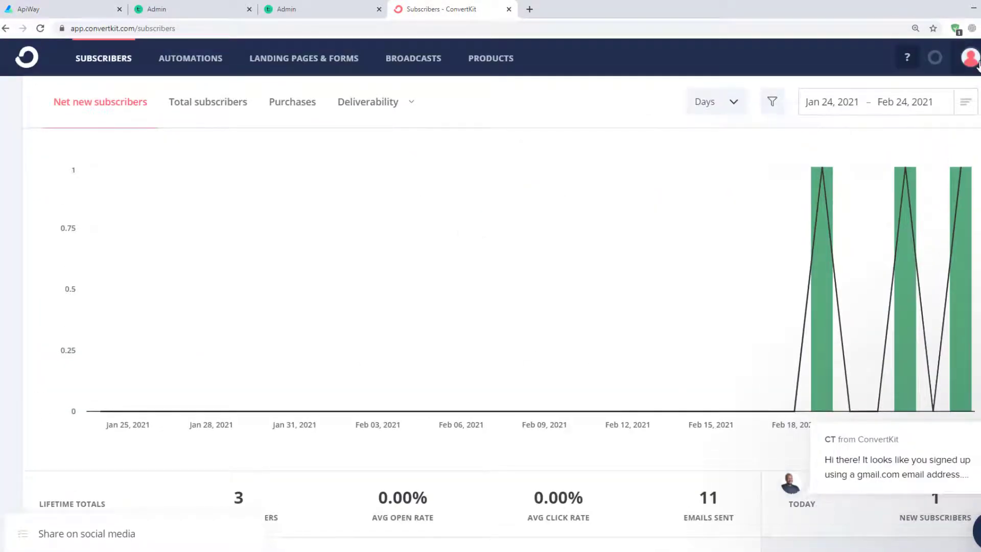
{"action": "left_click", "coordinate": [974, 58]}
{"action": "left_click", "coordinate": [933, 176]}
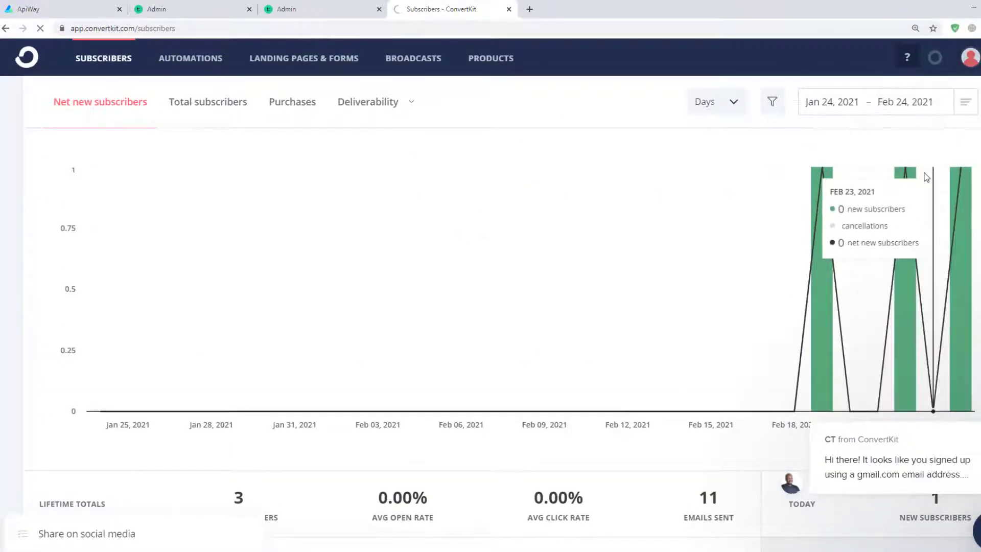
{"action": "scroll", "coordinate": [285, 321], "scroll_direction": "down", "scroll_amount": 3}
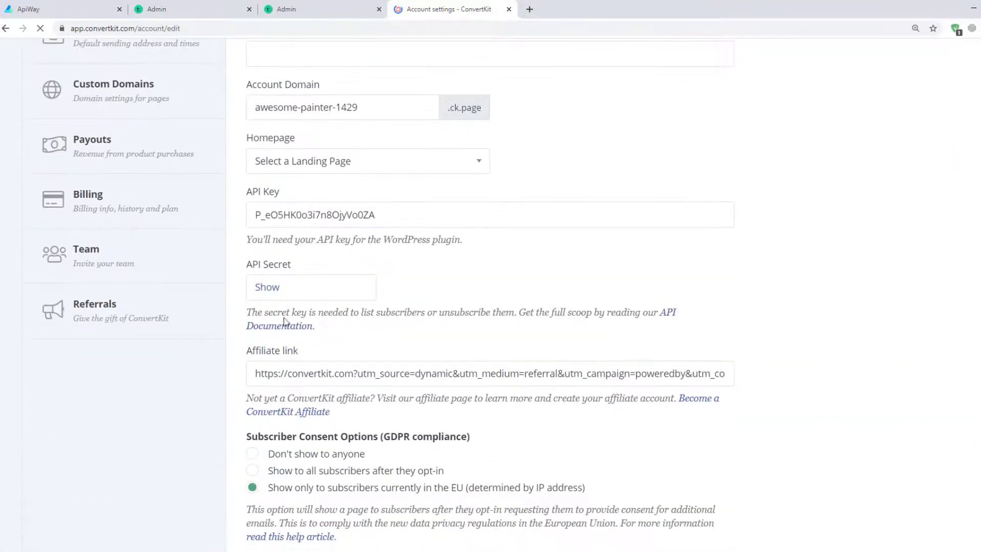
{"action": "left_click", "coordinate": [265, 295]}
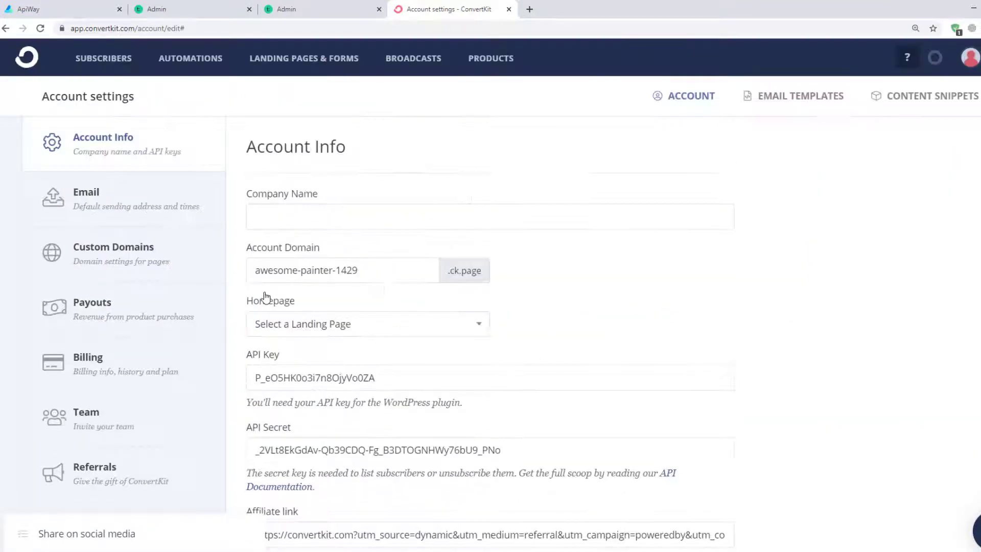
{"action": "scroll", "coordinate": [265, 296], "scroll_direction": "down", "scroll_amount": 3}
{"action": "left_click_drag", "start_coordinate": [255, 341], "coordinate": [520, 353]}
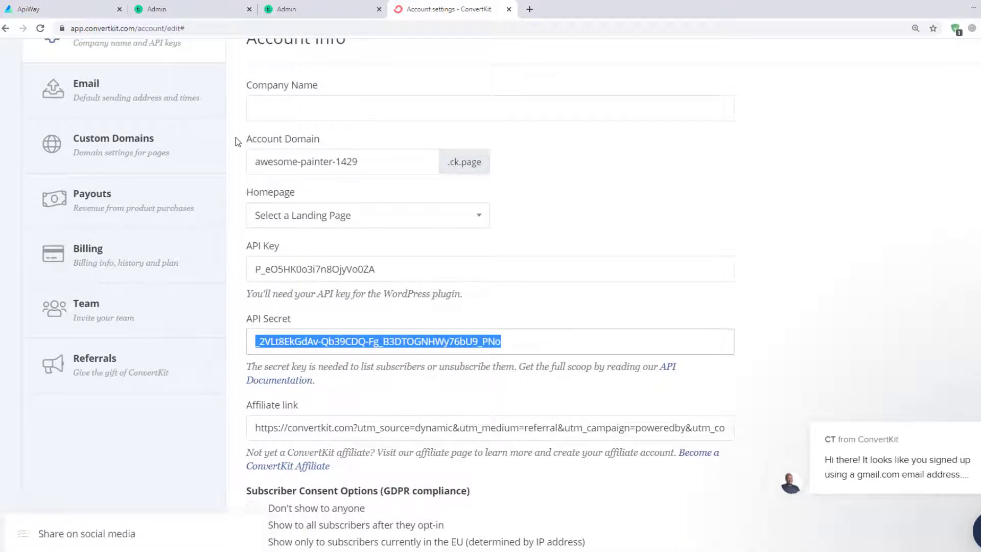
{"action": "left_click", "coordinate": [94, 10]}
- Connect the ConvertKit account by filling in the saved API secret
{"action": "left_click", "coordinate": [424, 219]}
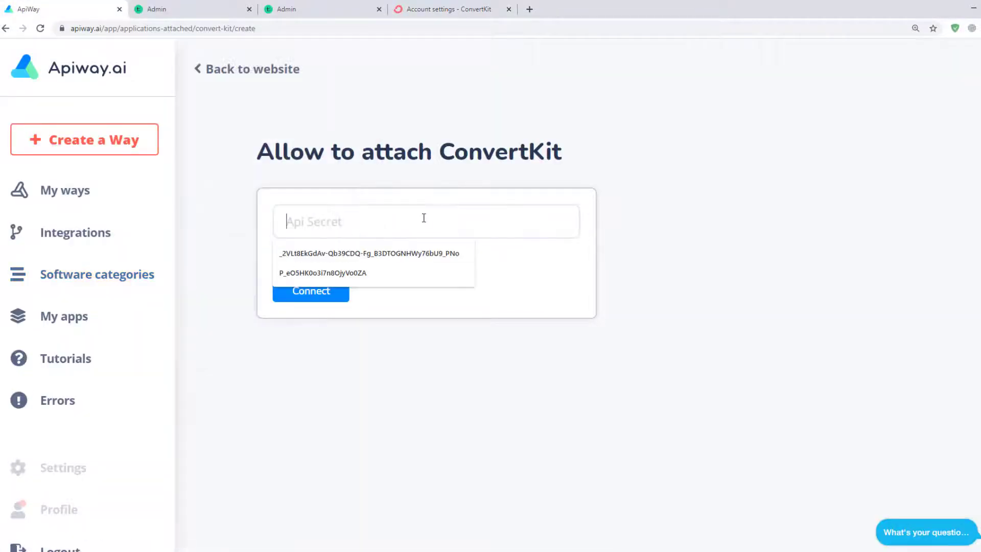
{"action": "left_click", "coordinate": [394, 254]}
{"action": "left_click", "coordinate": [327, 297]}
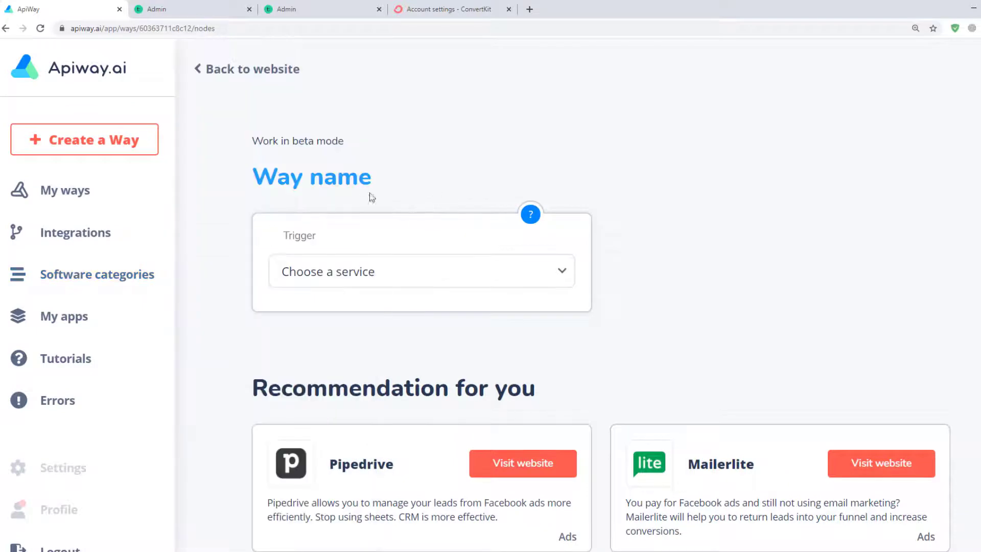
- Rename the way to 'Teachable and Convertkit' and select Teachable as the trigger service
{"action": "left_click", "coordinate": [358, 180]}
{"action": "left_click_drag", "start_coordinate": [318, 185], "coordinate": [219, 189]}
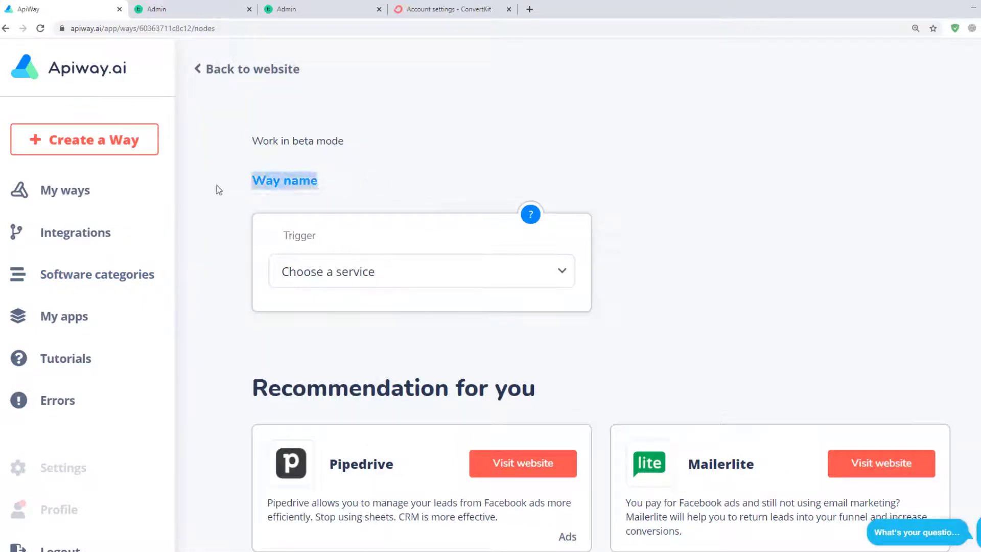
{"action": "type", "text": "Teachabl"}
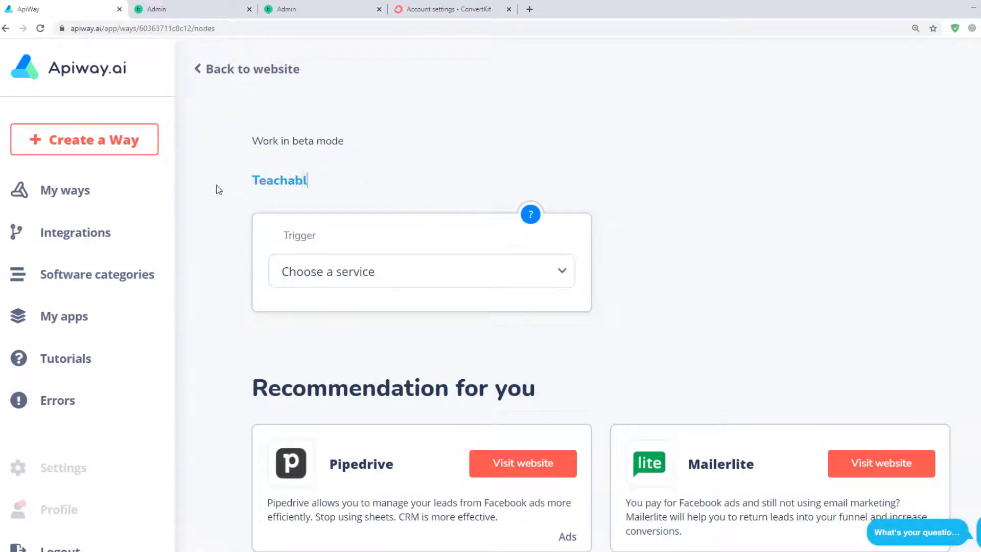
{"action": "type", "text": "e and Convertkit"}
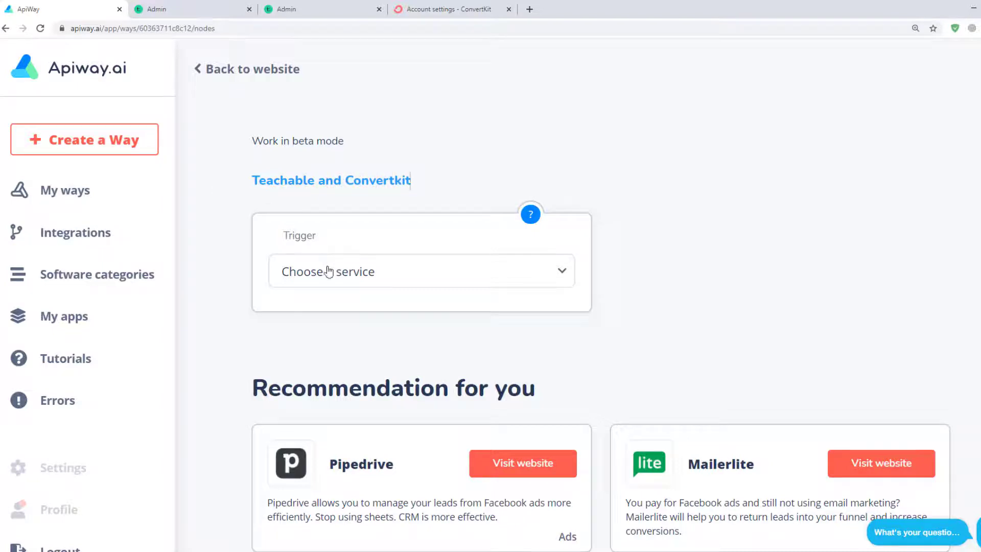
{"action": "left_click", "coordinate": [329, 272]}
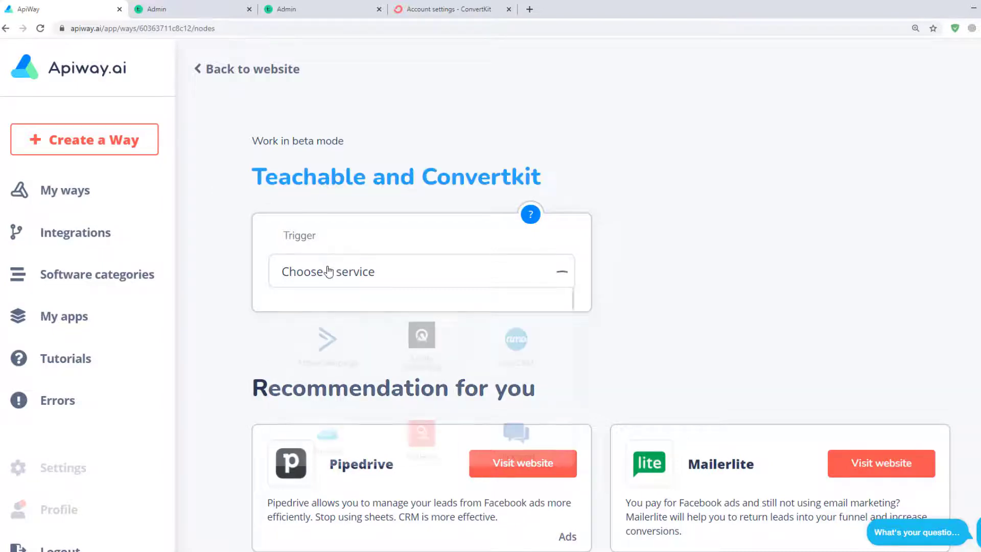
{"action": "scroll", "coordinate": [378, 338], "scroll_direction": "down", "scroll_amount": 3}
{"action": "scroll", "coordinate": [385, 349], "scroll_direction": "down", "scroll_amount": 15}
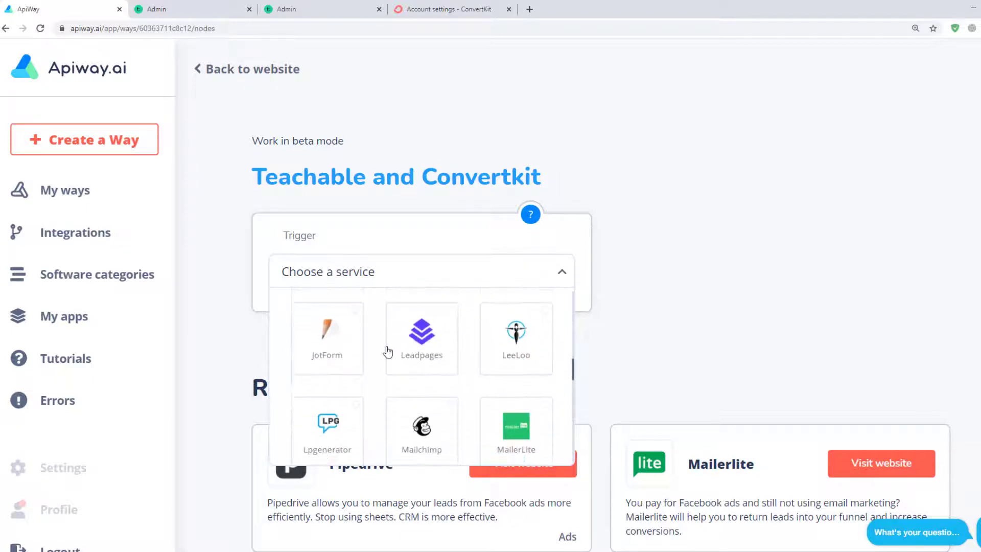
{"action": "left_click", "coordinate": [427, 407]}
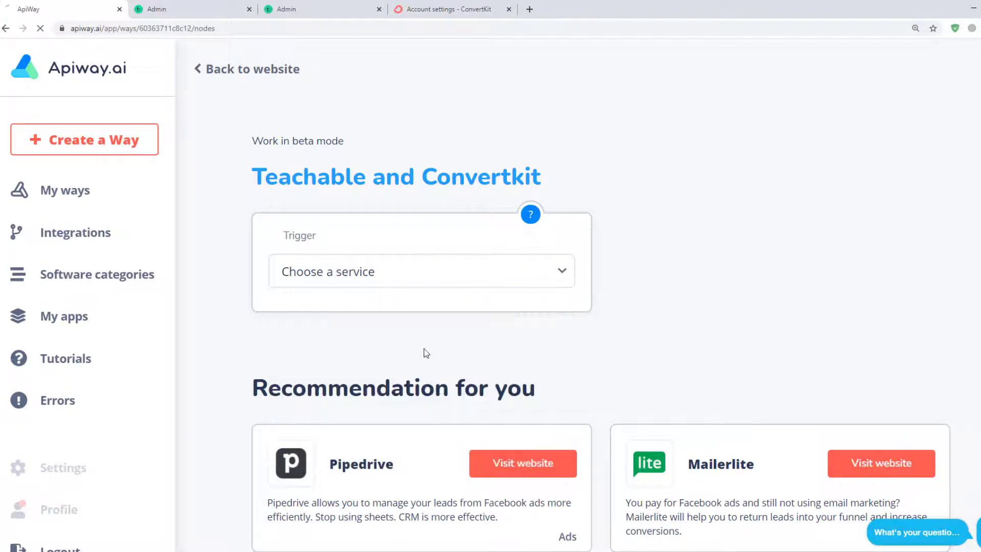
- Set New Enrollment as the Teachable trigger event and copy the generated webhook URL
{"action": "left_click", "coordinate": [383, 341]}
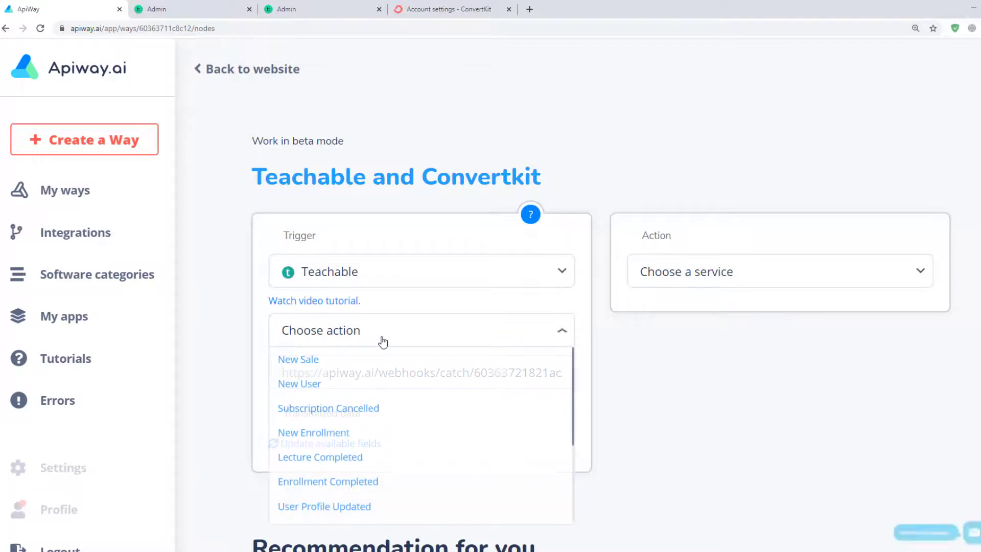
{"action": "left_click", "coordinate": [342, 435]}
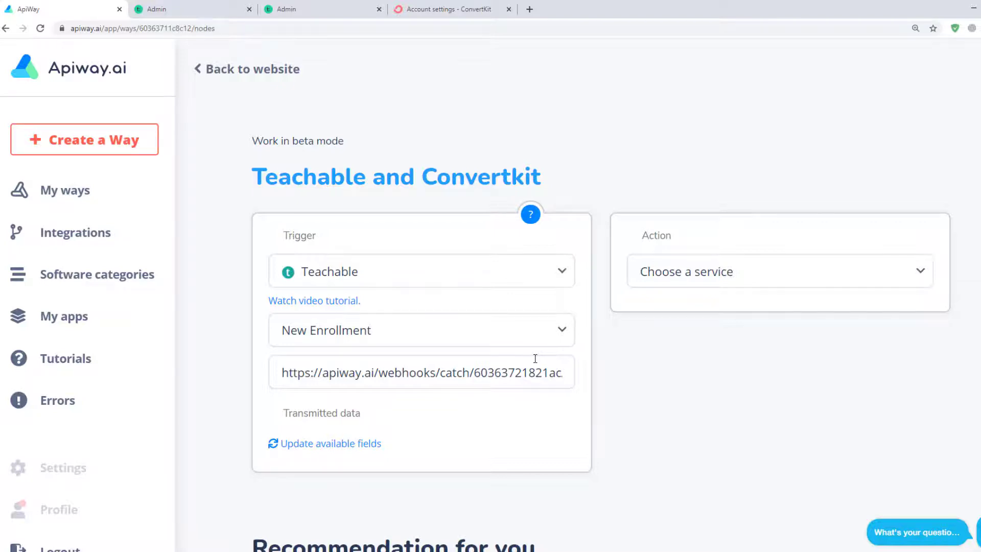
{"action": "scroll", "coordinate": [535, 358], "scroll_direction": "down", "scroll_amount": 2}
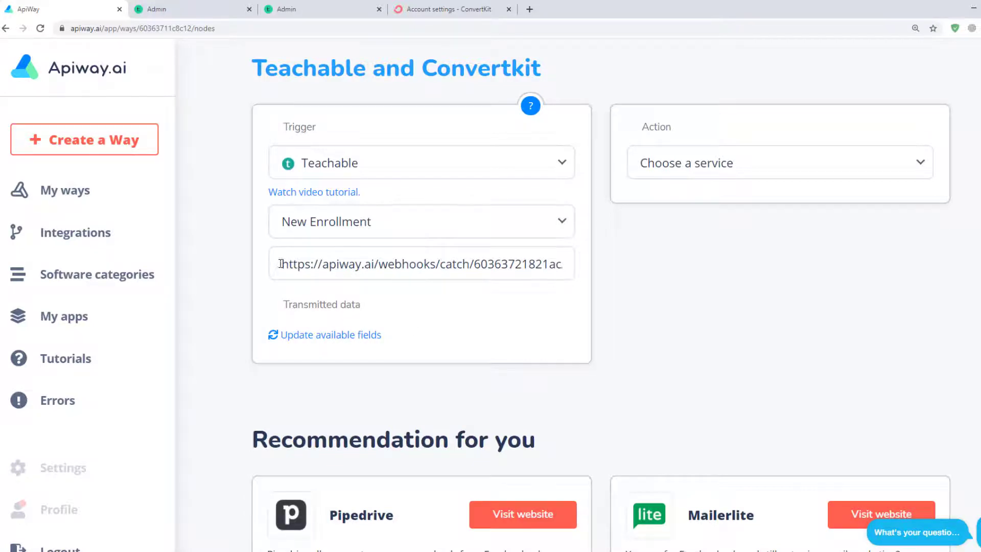
{"action": "left_click_drag", "start_coordinate": [280, 264], "coordinate": [573, 265]}
{"action": "key", "text": "ctrl+c"}
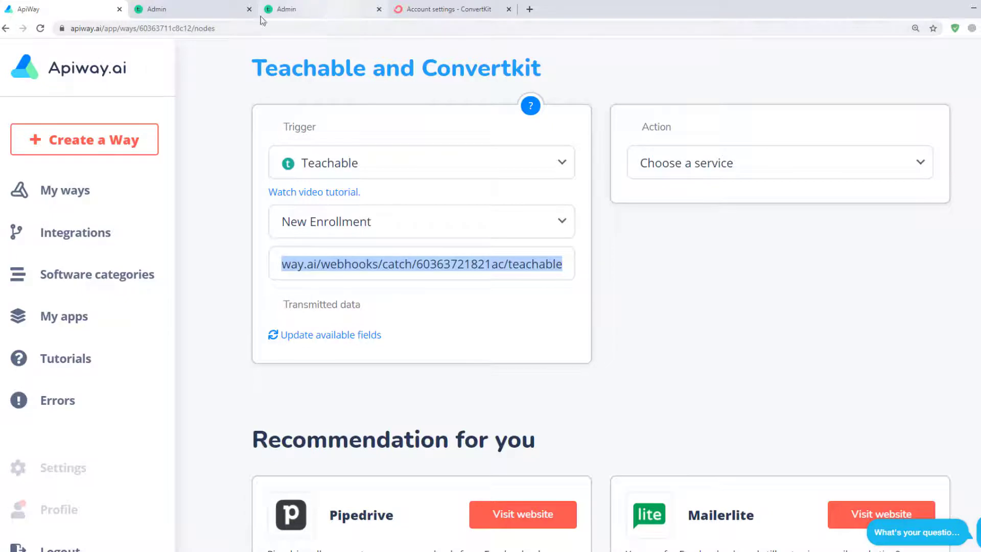
{"action": "left_click", "coordinate": [154, 8]}
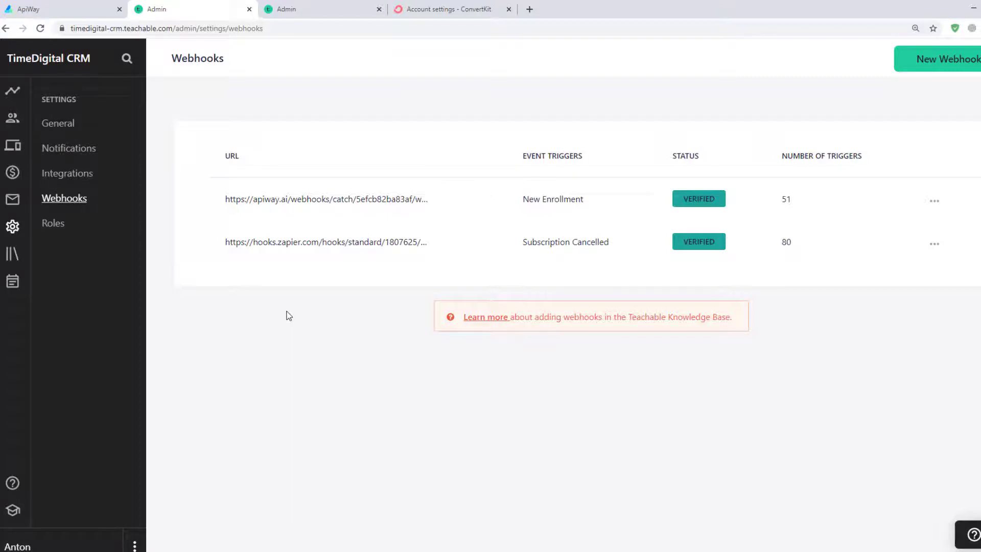
- Create a Teachable webhook pointing to the pasted Apiway catch URL
{"action": "left_click", "coordinate": [951, 59]}
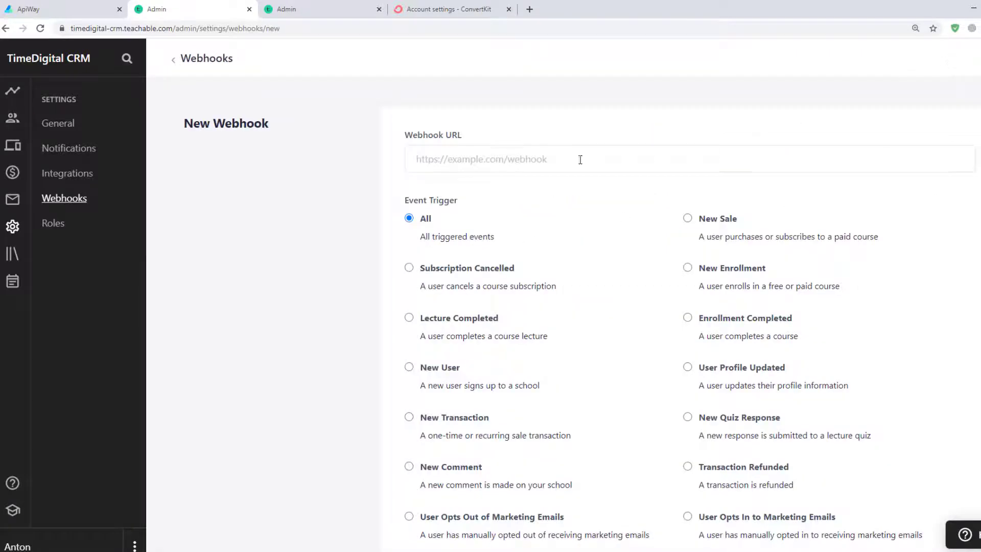
{"action": "left_click", "coordinate": [580, 160]}
{"action": "key", "text": "ctrl+v"}
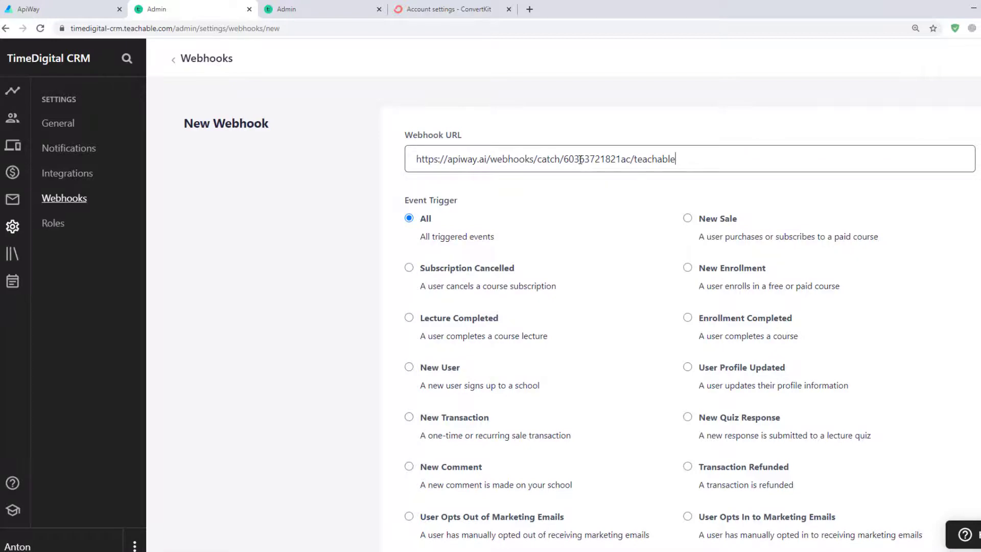
{"action": "scroll", "coordinate": [657, 267], "scroll_direction": "down", "scroll_amount": 7}
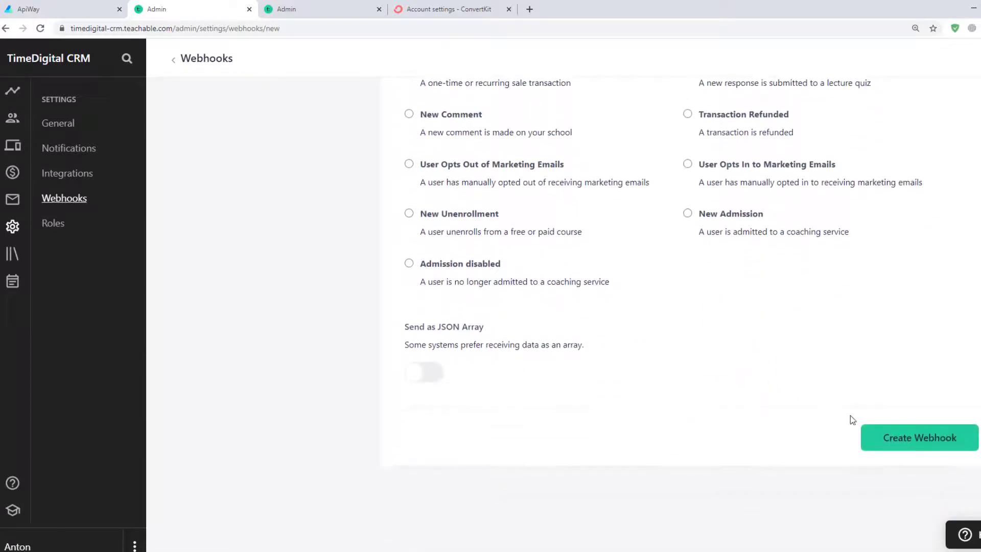
{"action": "left_click", "coordinate": [883, 441]}
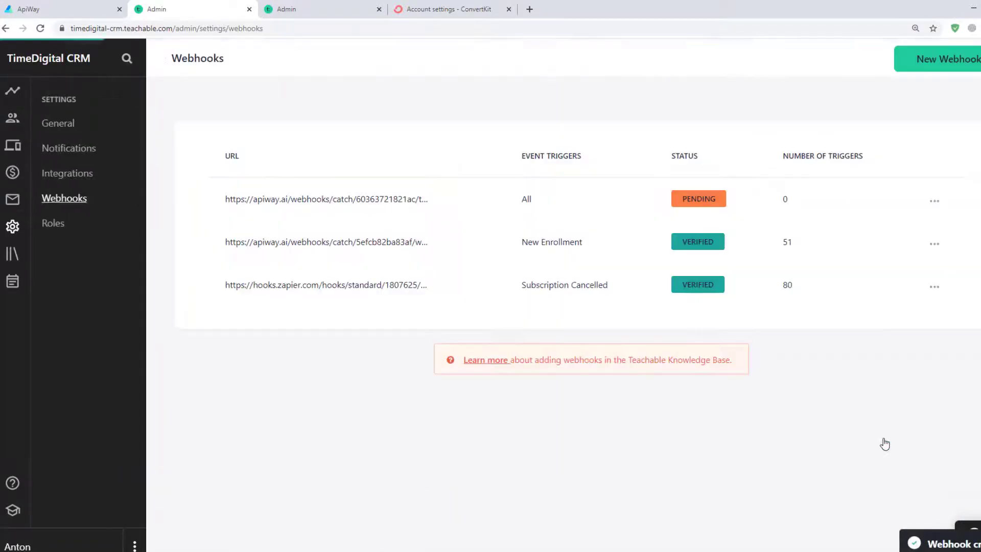
{"action": "left_click", "coordinate": [40, 9]}
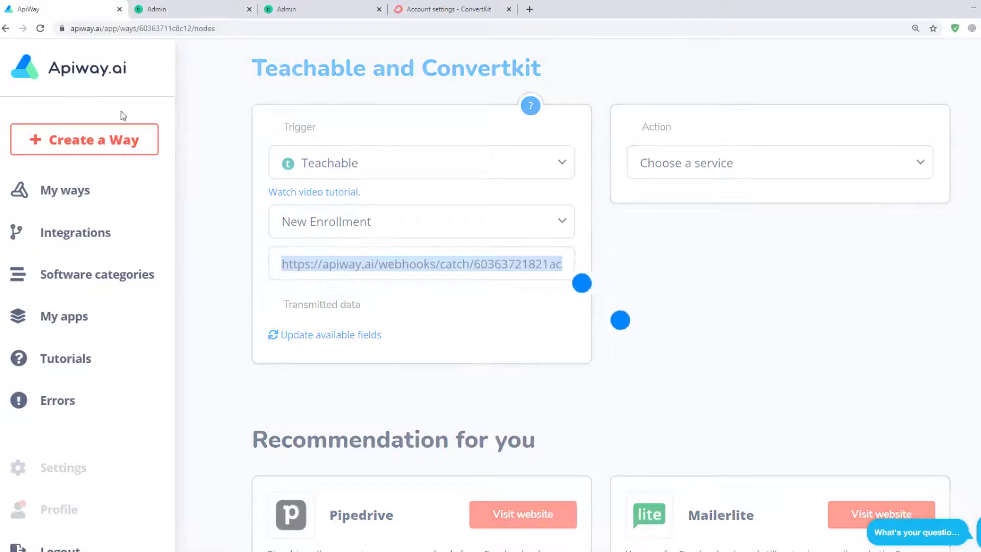
- Load the trigger's fields by enrolling the test student in course 'test' in Teachable
{"action": "left_click", "coordinate": [378, 336]}
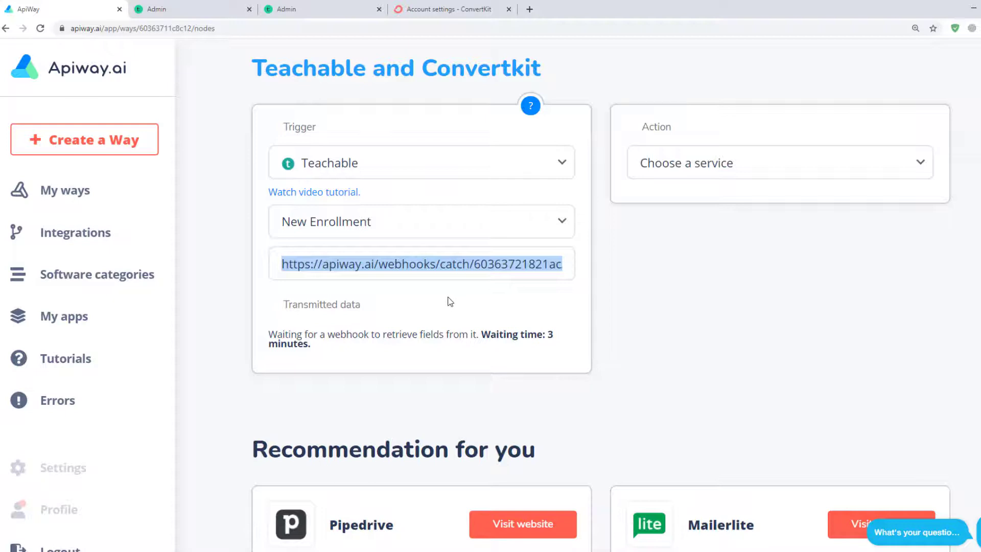
{"action": "left_click", "coordinate": [305, 10]}
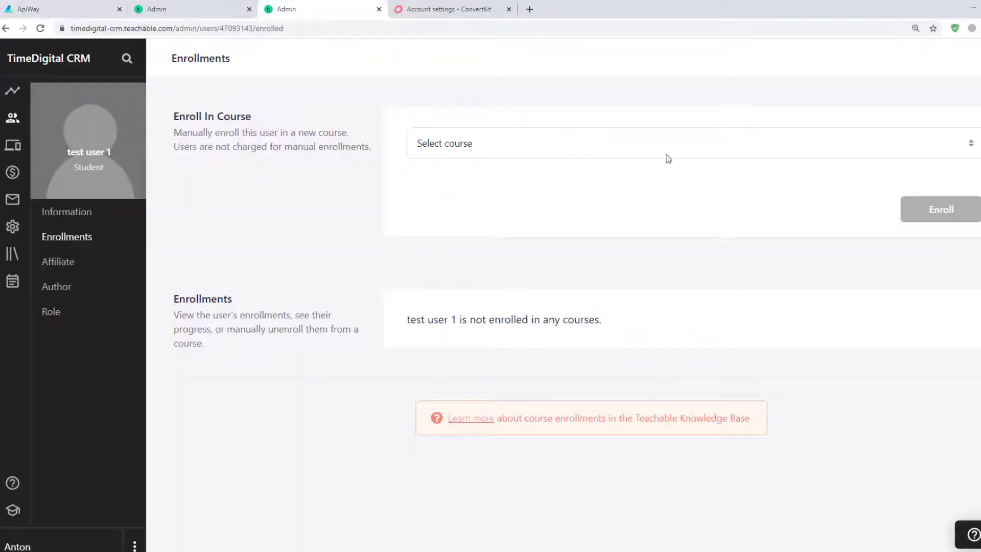
{"action": "left_click", "coordinate": [945, 142]}
{"action": "left_click", "coordinate": [580, 218]}
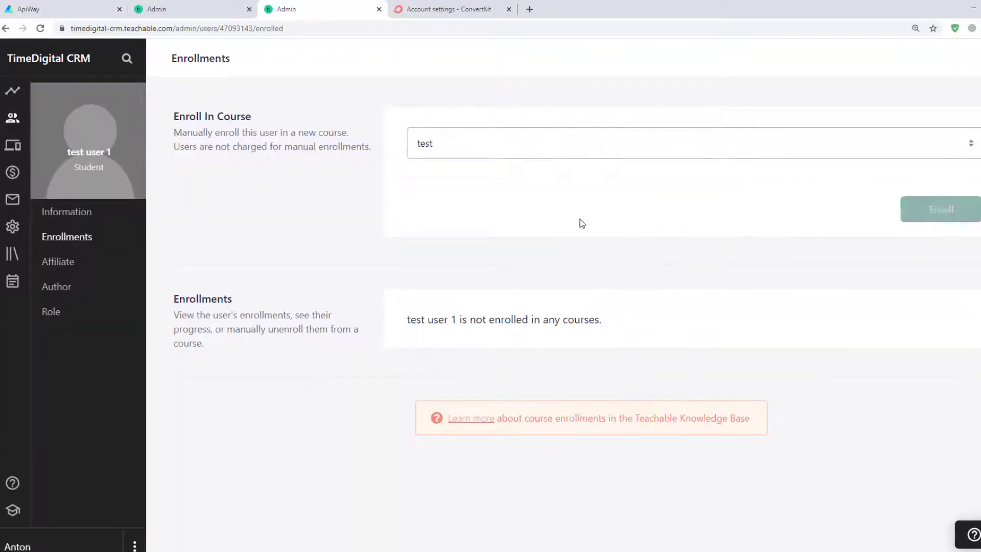
{"action": "left_click", "coordinate": [927, 218]}
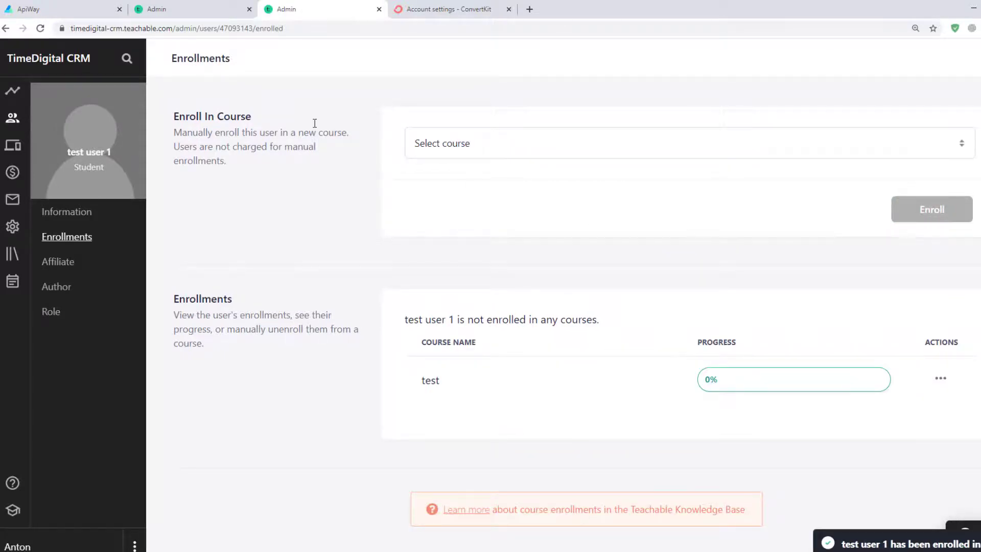
{"action": "left_click", "coordinate": [105, 15]}
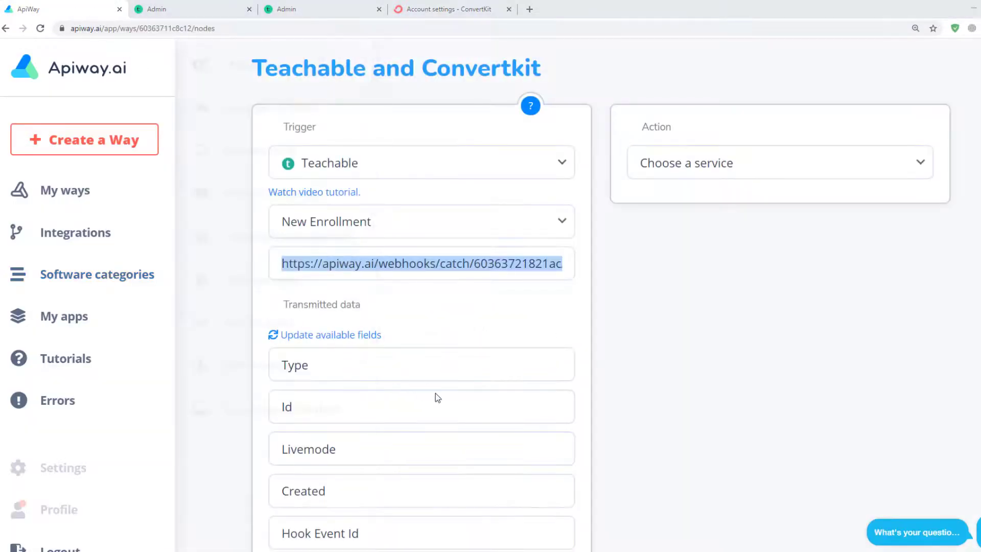
- Set ConvertKit's Add Subscriber to Form as the action and request its available fields
{"action": "scroll", "coordinate": [296, 397], "scroll_direction": "down", "scroll_amount": 2}
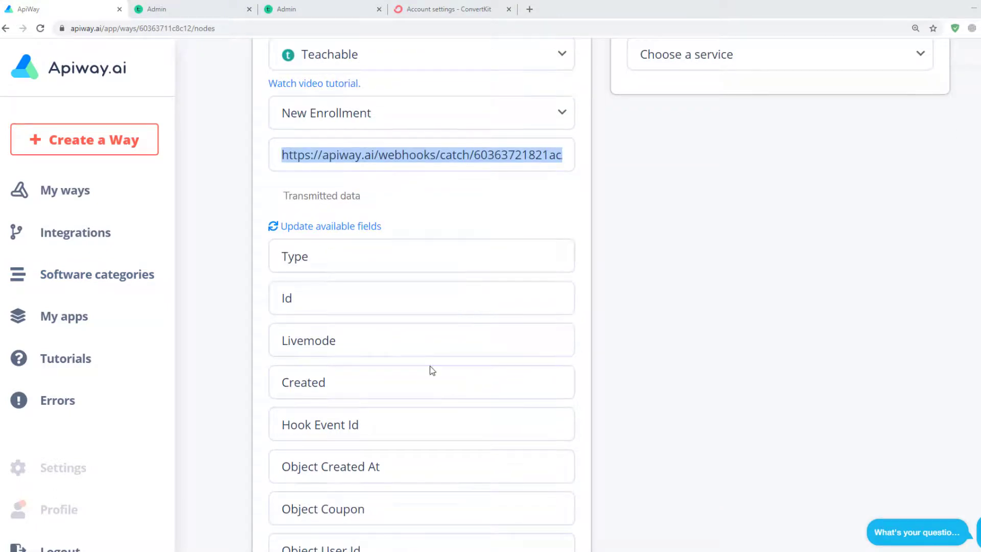
{"action": "scroll", "coordinate": [433, 370], "scroll_direction": "down", "scroll_amount": 2}
{"action": "scroll", "coordinate": [432, 371], "scroll_direction": "up", "scroll_amount": 5}
{"action": "left_click", "coordinate": [742, 228]}
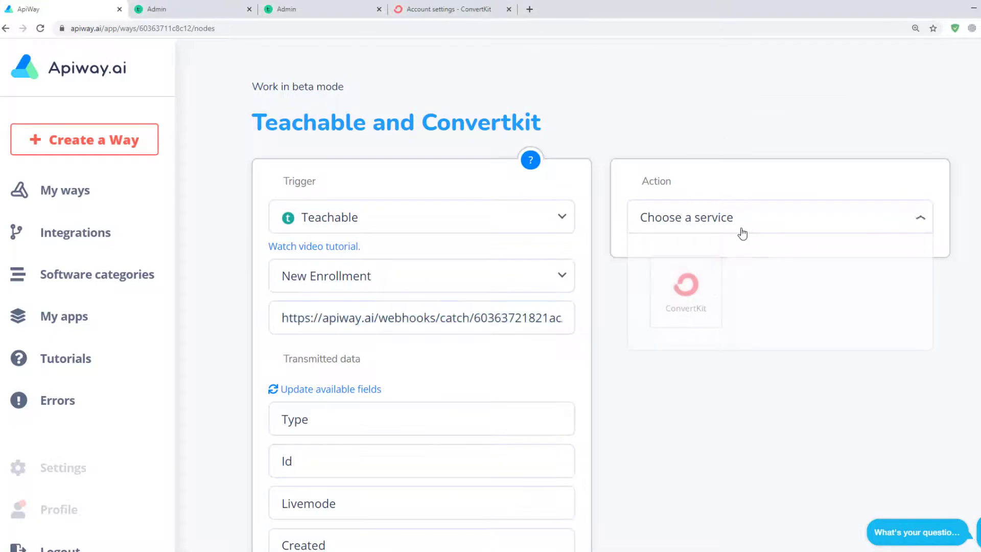
{"action": "left_click", "coordinate": [696, 301]}
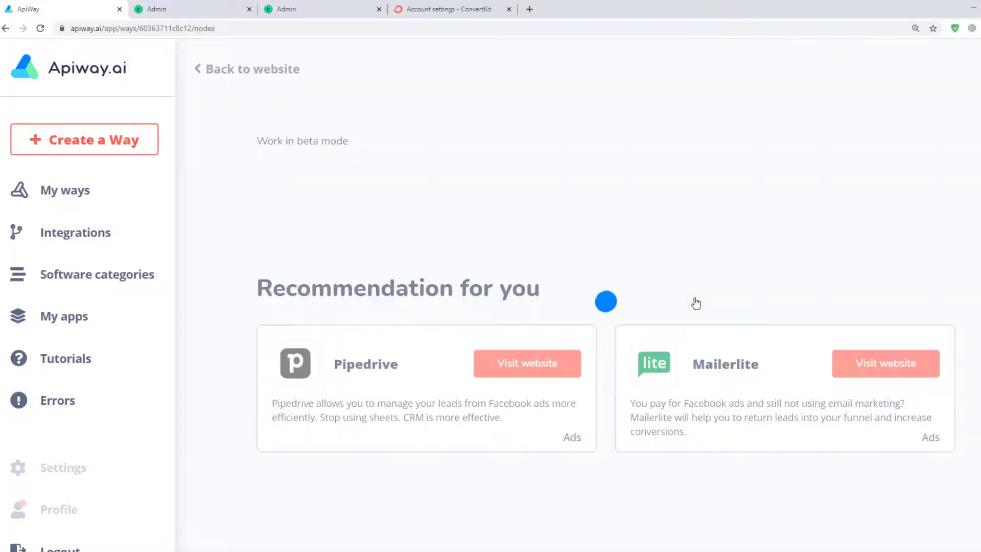
{"action": "scroll", "coordinate": [696, 302], "scroll_direction": "down", "scroll_amount": 2}
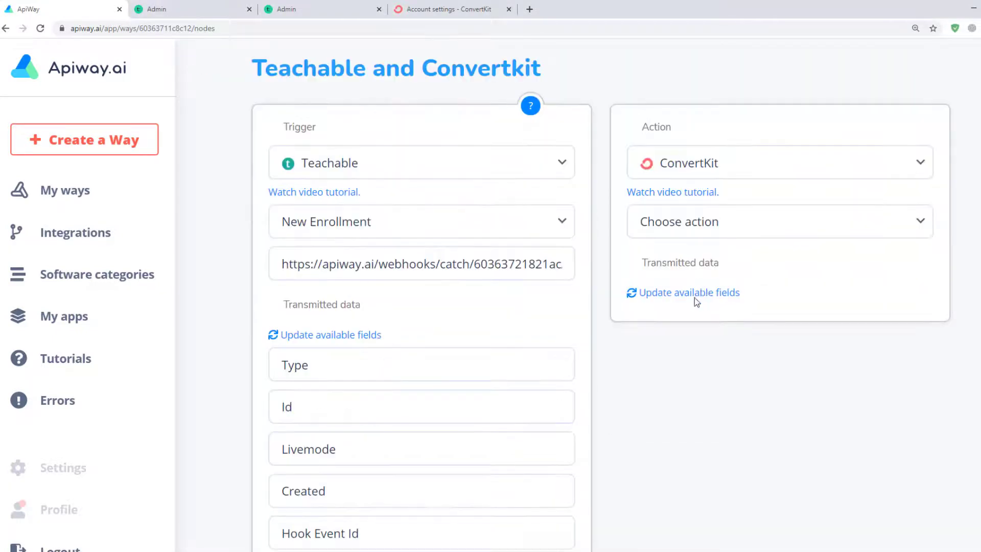
{"action": "left_click", "coordinate": [725, 221]}
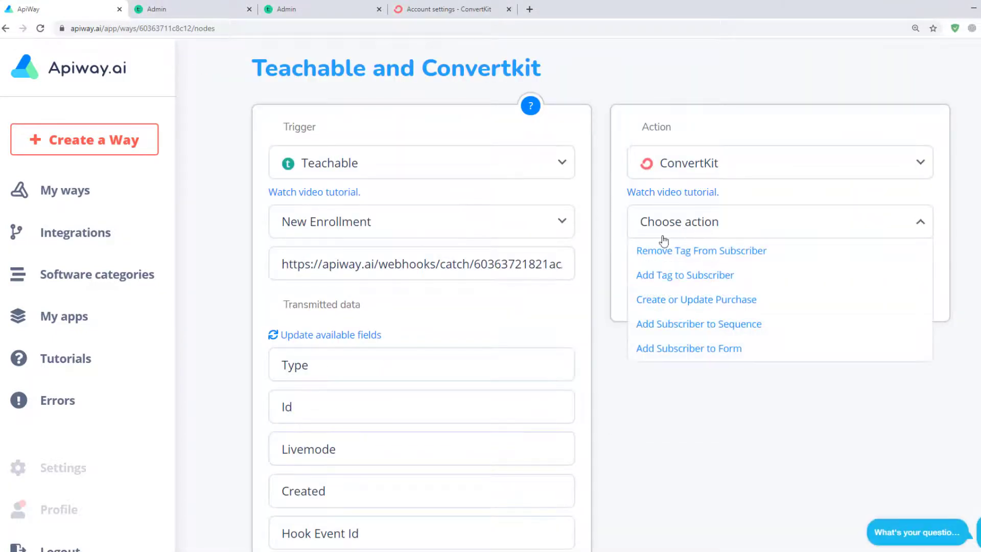
{"action": "left_click", "coordinate": [674, 353]}
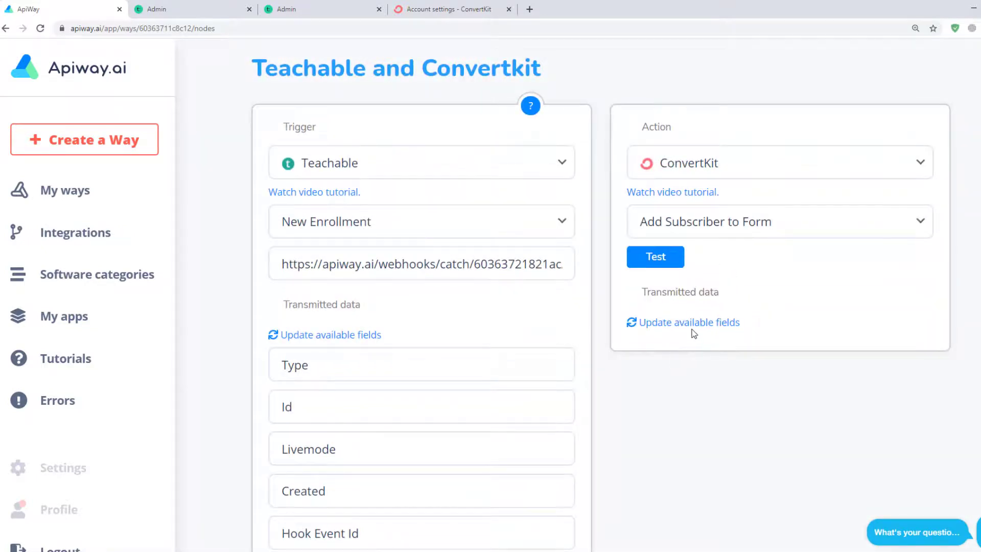
{"action": "left_click", "coordinate": [668, 267]}
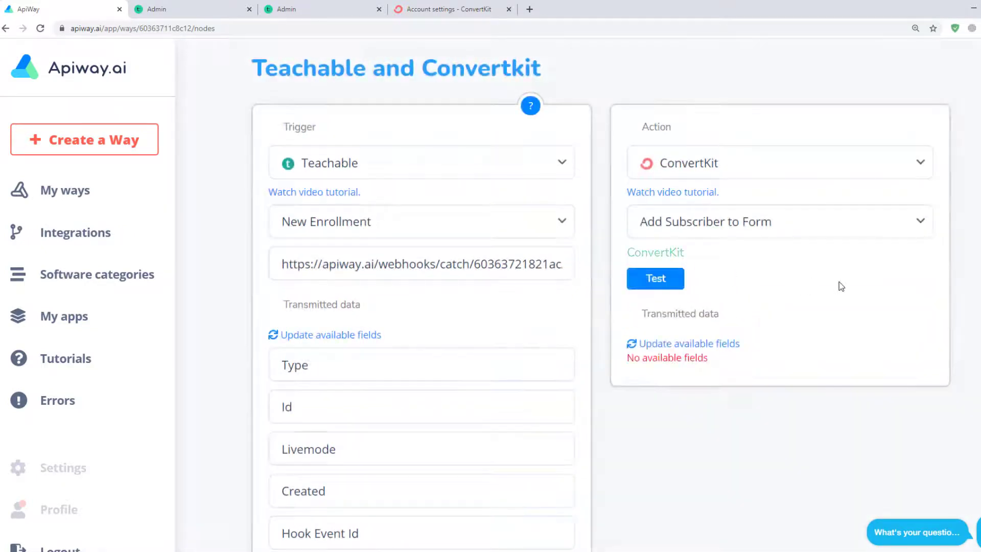
{"action": "scroll", "coordinate": [854, 307], "scroll_direction": "down", "scroll_amount": 2}
- Reload the action's fields and choose the Test form
{"action": "left_click", "coordinate": [727, 238]}
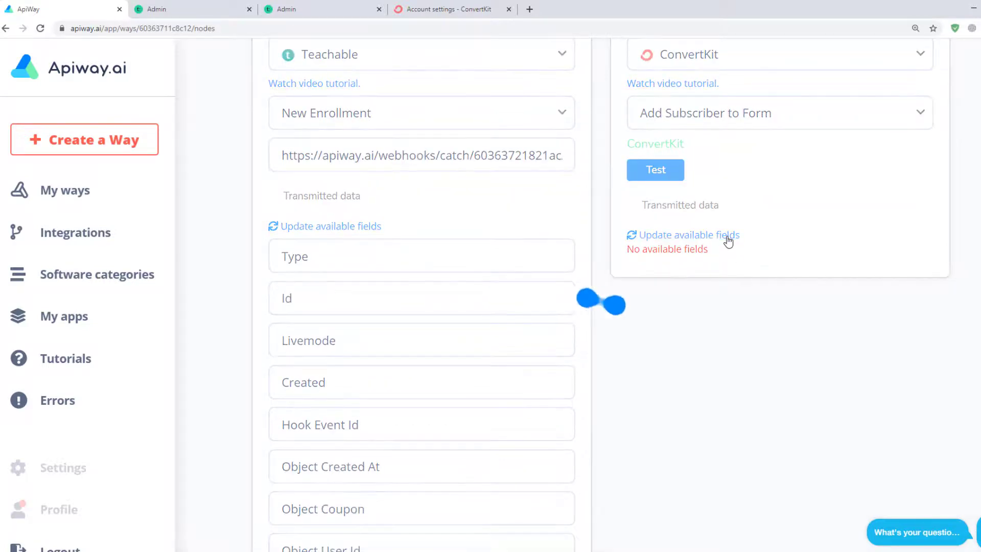
{"action": "scroll", "coordinate": [700, 230], "scroll_direction": "down", "scroll_amount": 3}
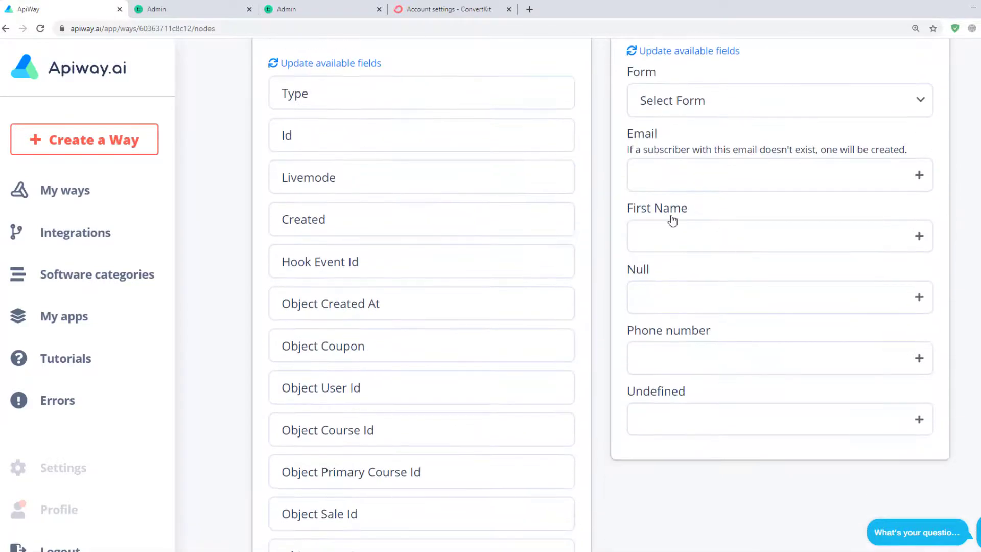
{"action": "scroll", "coordinate": [862, 230], "scroll_direction": "up", "scroll_amount": 1}
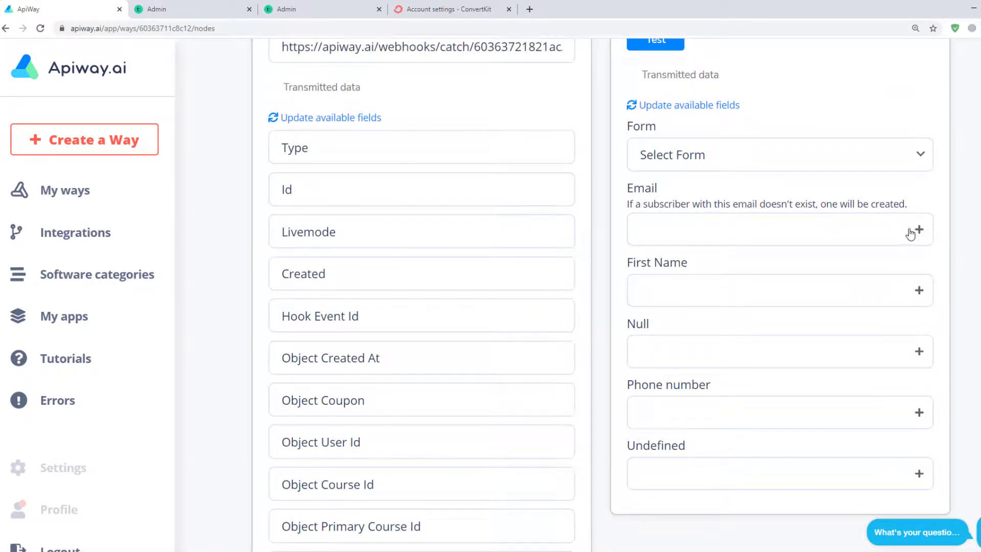
{"action": "left_click", "coordinate": [886, 154]}
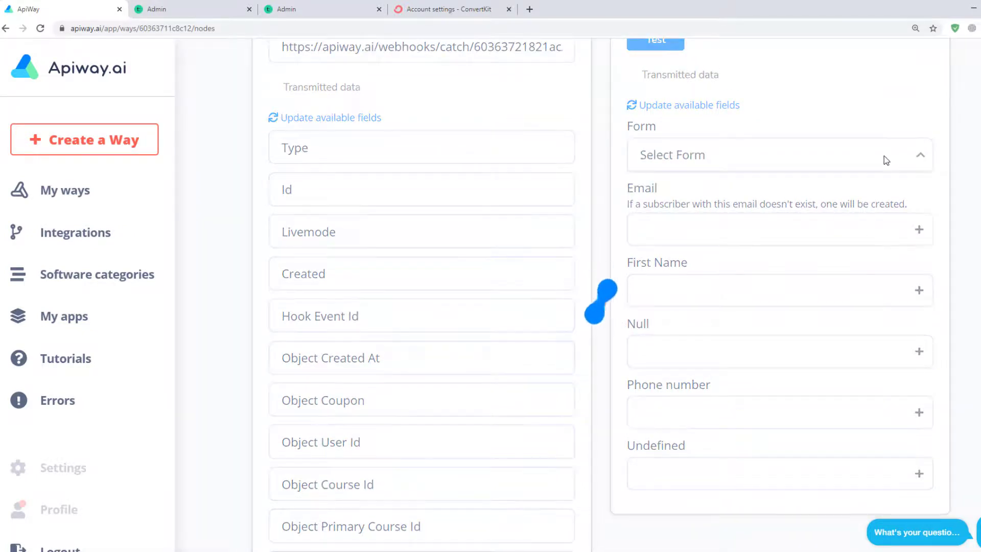
{"action": "left_click", "coordinate": [764, 189]}
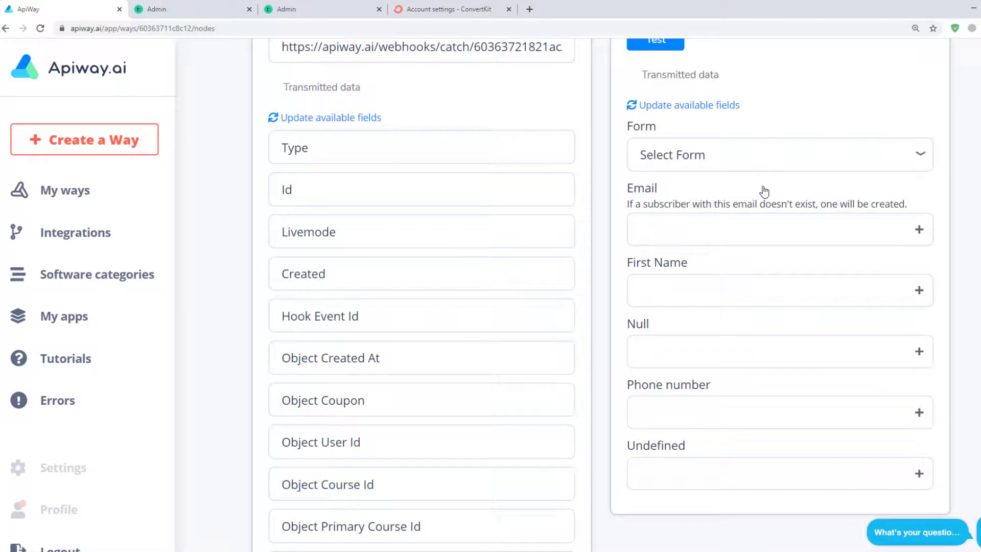
- Map Object User Email to Email and Object User Name to First Name, then test the action
{"action": "left_click", "coordinate": [919, 230]}
{"action": "scroll", "coordinate": [700, 361], "scroll_direction": "down", "scroll_amount": 4}
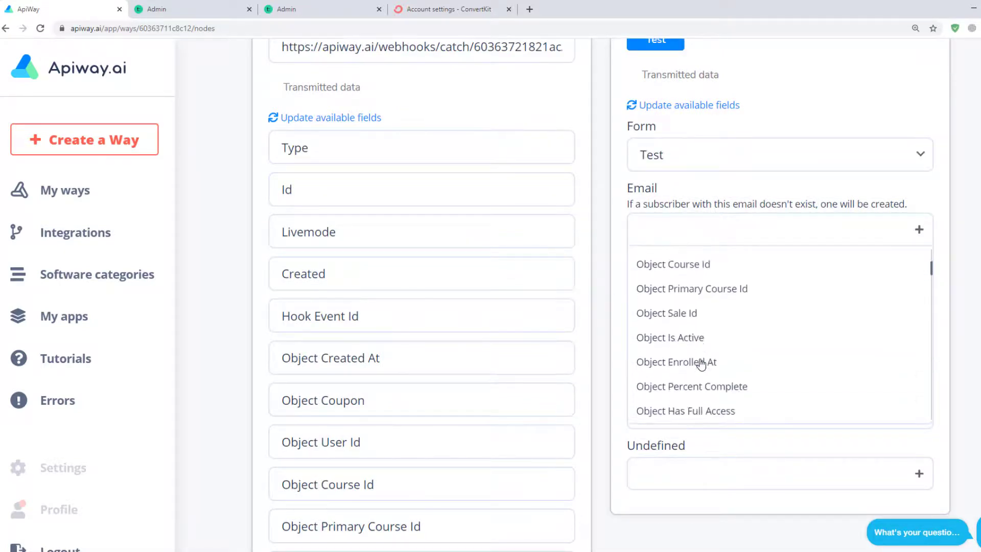
{"action": "scroll", "coordinate": [701, 361], "scroll_direction": "down", "scroll_amount": 10}
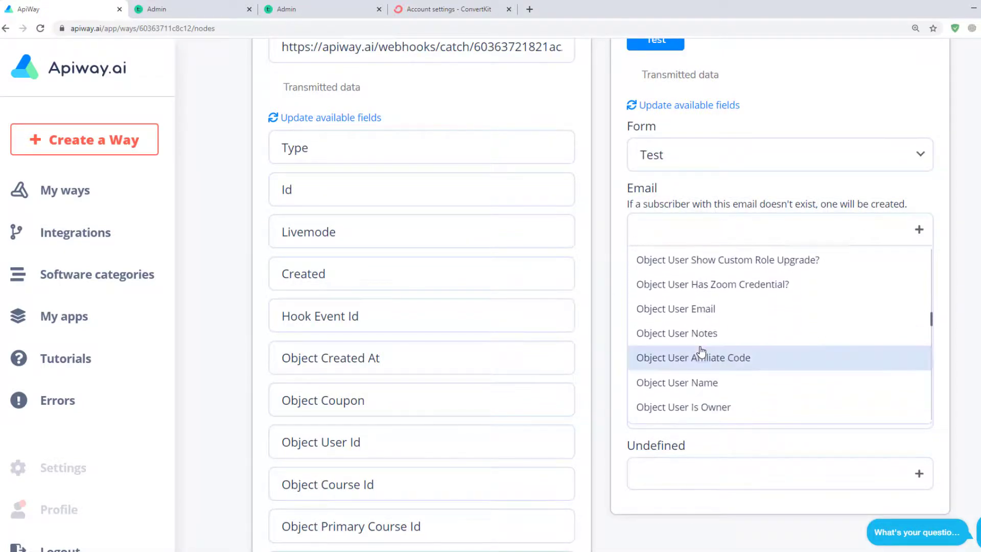
{"action": "left_click", "coordinate": [713, 309]}
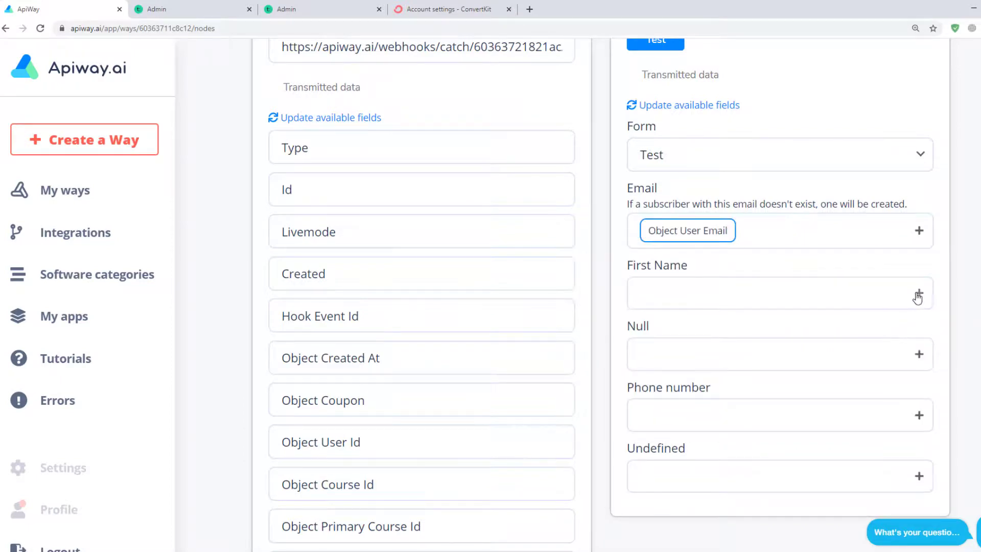
{"action": "left_click", "coordinate": [919, 294]}
{"action": "scroll", "coordinate": [799, 353], "scroll_direction": "down", "scroll_amount": 15}
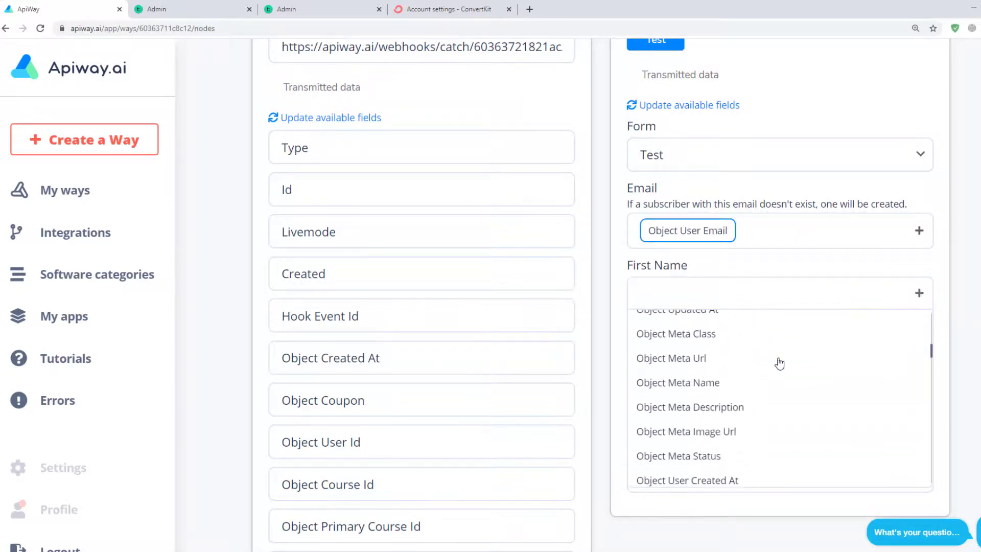
{"action": "scroll", "coordinate": [778, 363], "scroll_direction": "down", "scroll_amount": 6}
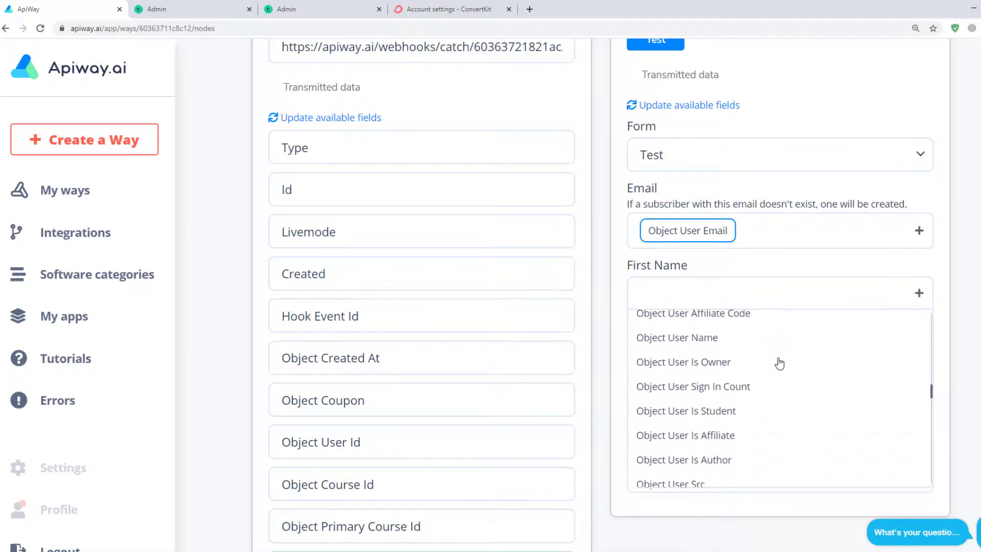
{"action": "left_click", "coordinate": [729, 332]}
{"action": "scroll", "coordinate": [970, 318], "scroll_direction": "up", "scroll_amount": 5}
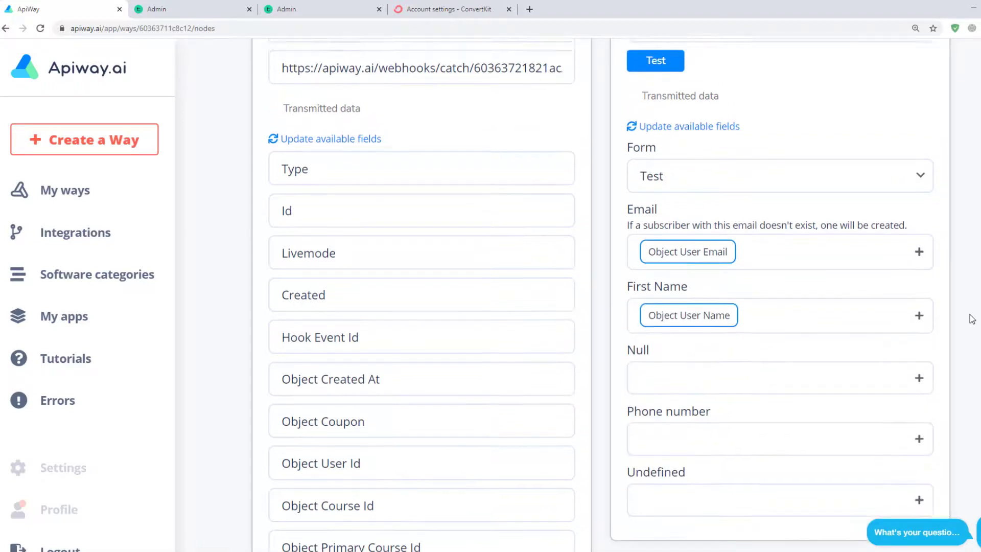
{"action": "left_click", "coordinate": [645, 259]}
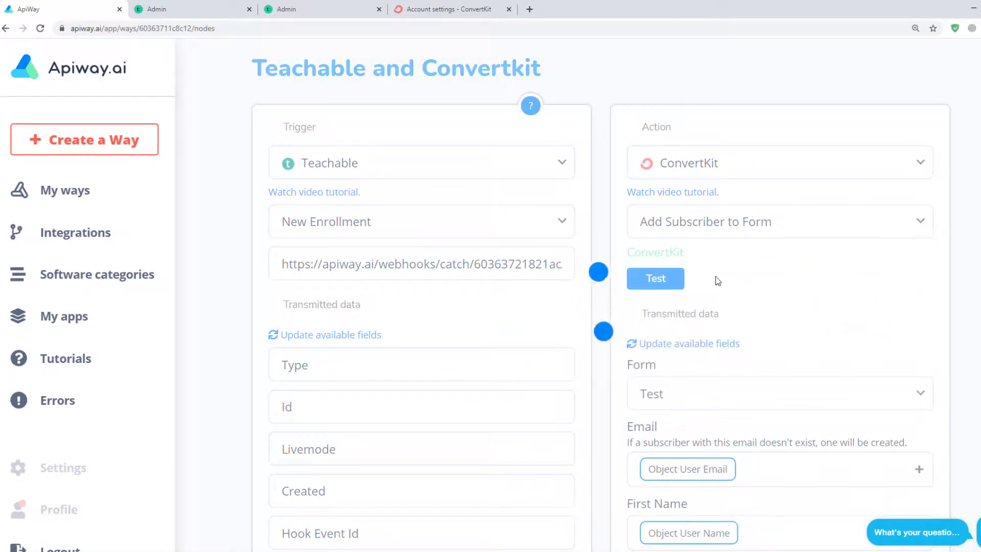
- Activate the way, then switch it off again from My ways
{"action": "left_click", "coordinate": [880, 280]}
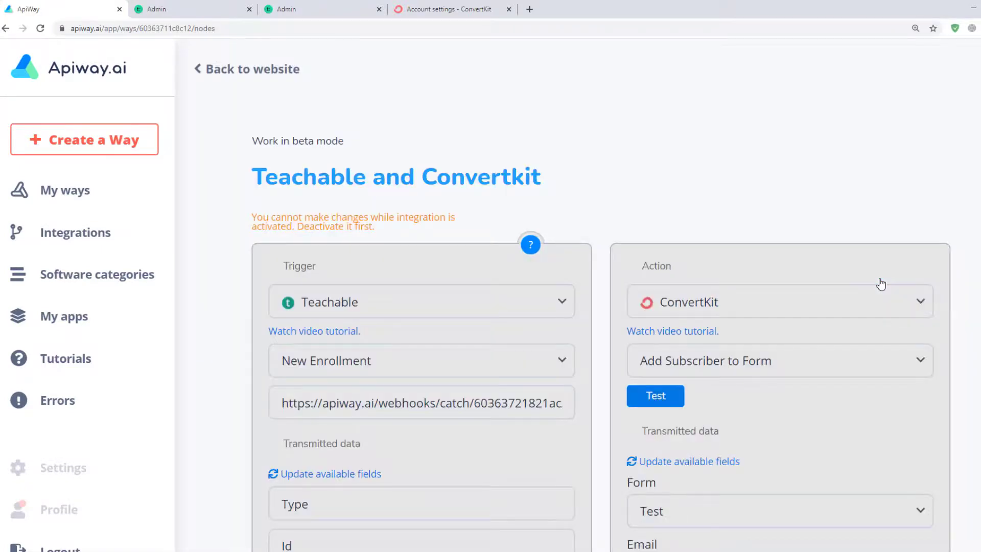
{"action": "left_click", "coordinate": [79, 194]}
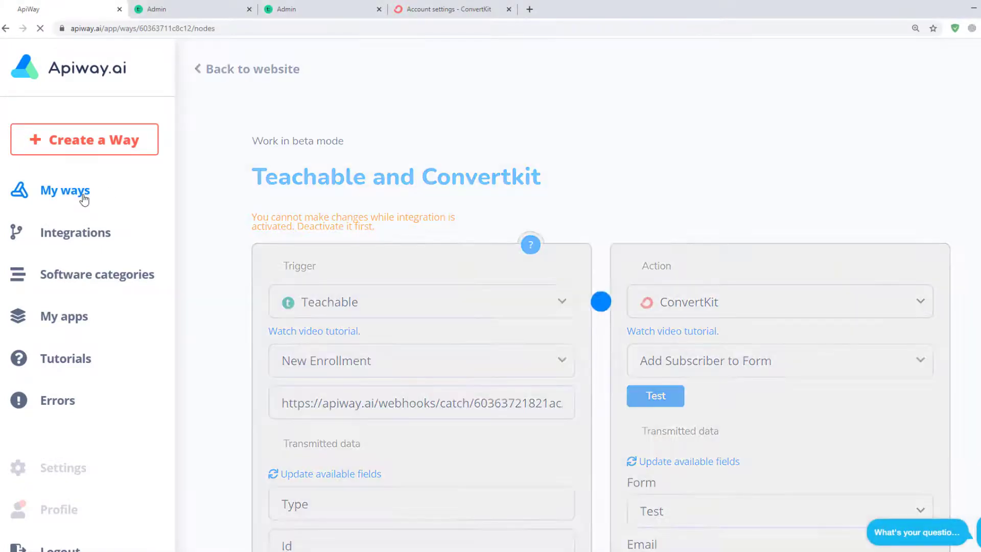
{"action": "scroll", "coordinate": [614, 323], "scroll_direction": "down", "scroll_amount": 1}
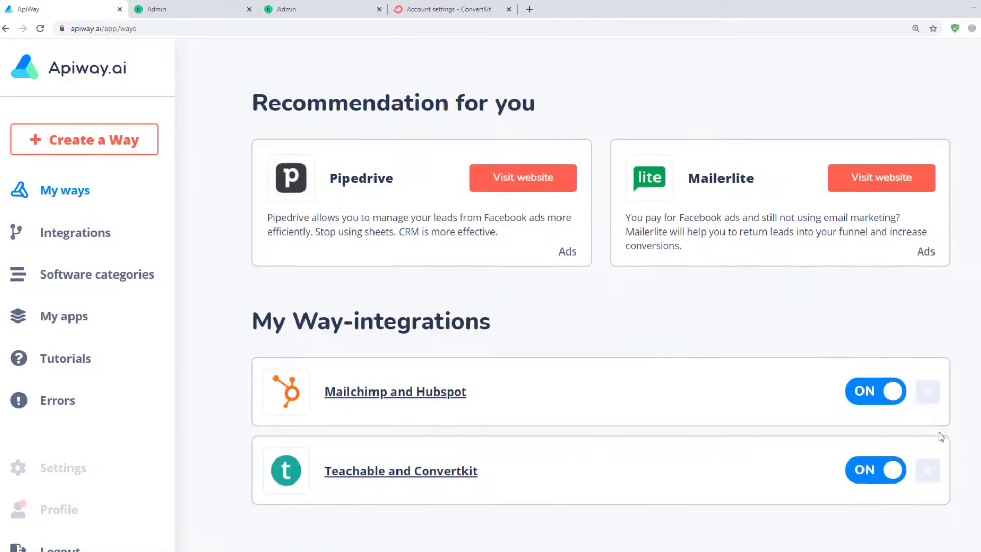
{"action": "left_click", "coordinate": [879, 476]}
- Reopen the Teachable and Convertkit way, rerun its test and activate it
{"action": "scroll", "coordinate": [487, 459], "scroll_direction": "down", "scroll_amount": 2}
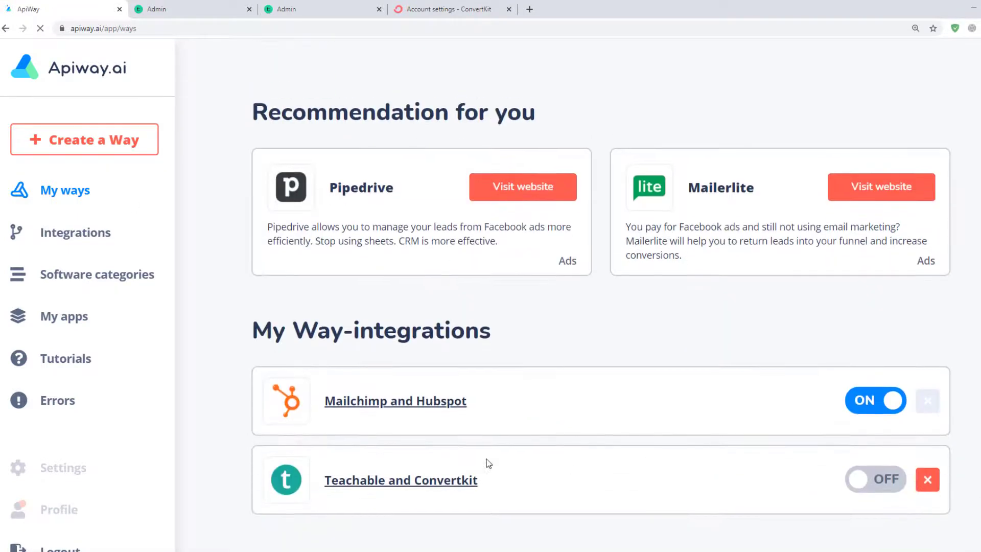
{"action": "left_click", "coordinate": [421, 475]}
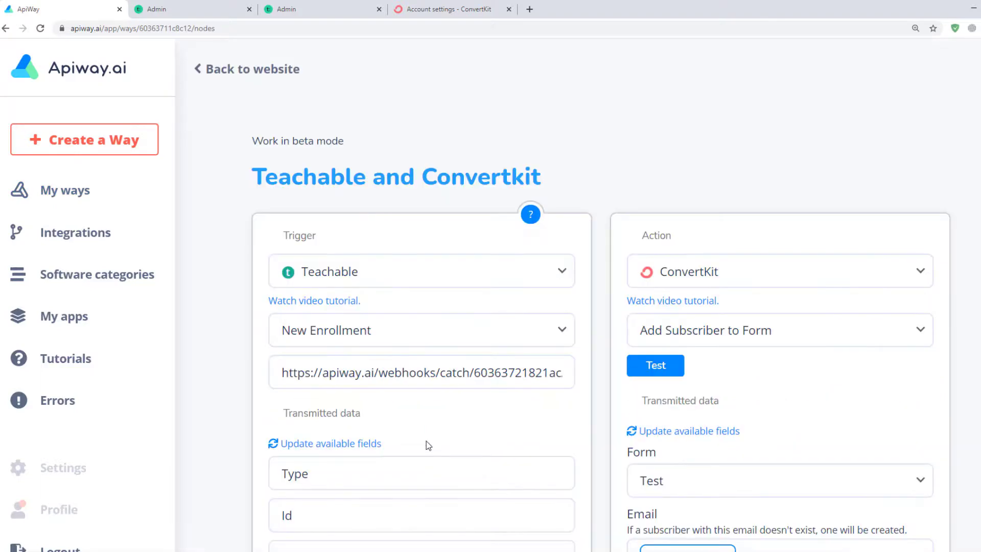
{"action": "scroll", "coordinate": [427, 445], "scroll_direction": "down", "scroll_amount": 3}
{"action": "left_click", "coordinate": [674, 209]}
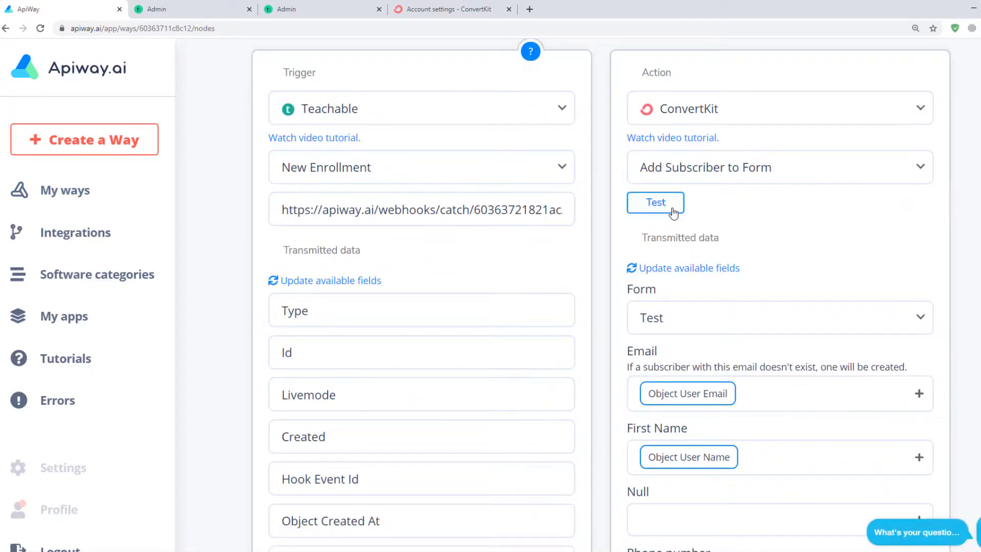
{"action": "left_click", "coordinate": [875, 228]}
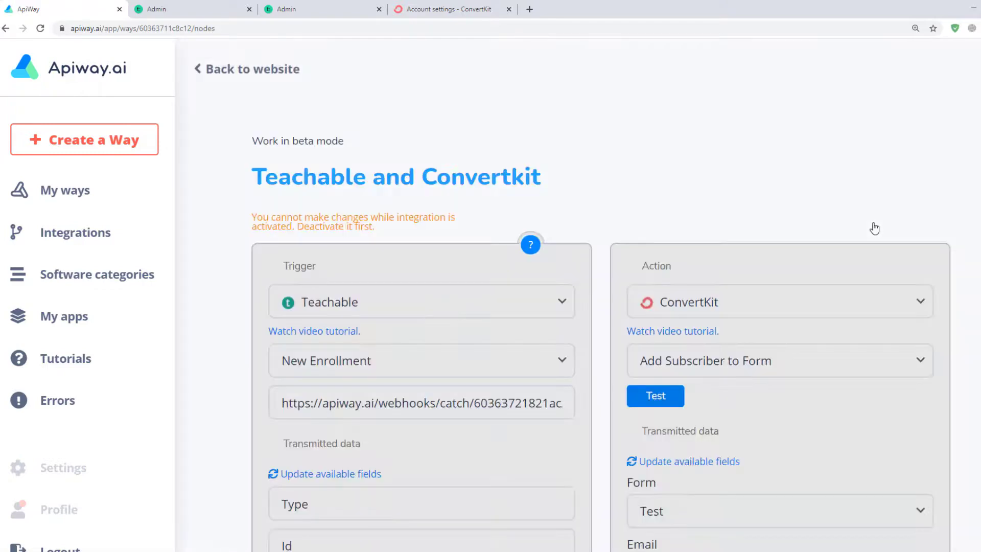
{"action": "left_click", "coordinate": [294, 9]}
- Unenroll the test student from course 'test', then re-enroll them in 'test'
{"action": "left_click", "coordinate": [943, 379]}
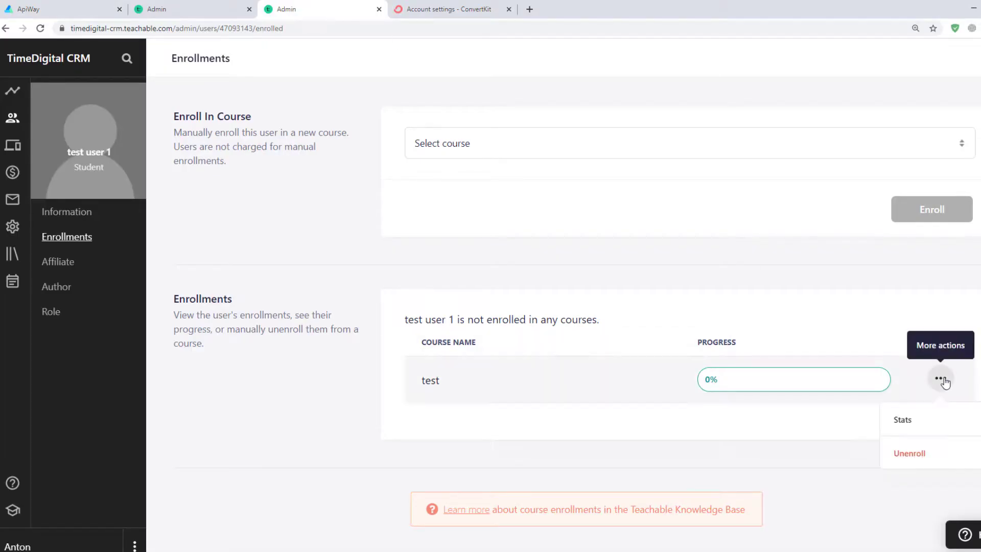
{"action": "left_click", "coordinate": [920, 454]}
{"action": "left_click", "coordinate": [585, 353]}
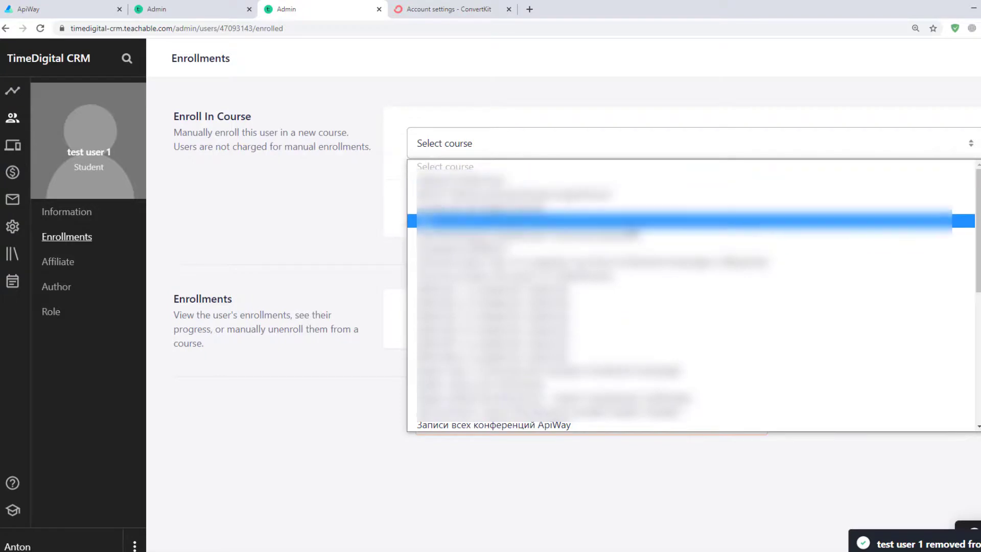
{"action": "left_click", "coordinate": [634, 229]}
{"action": "left_click", "coordinate": [922, 219]}
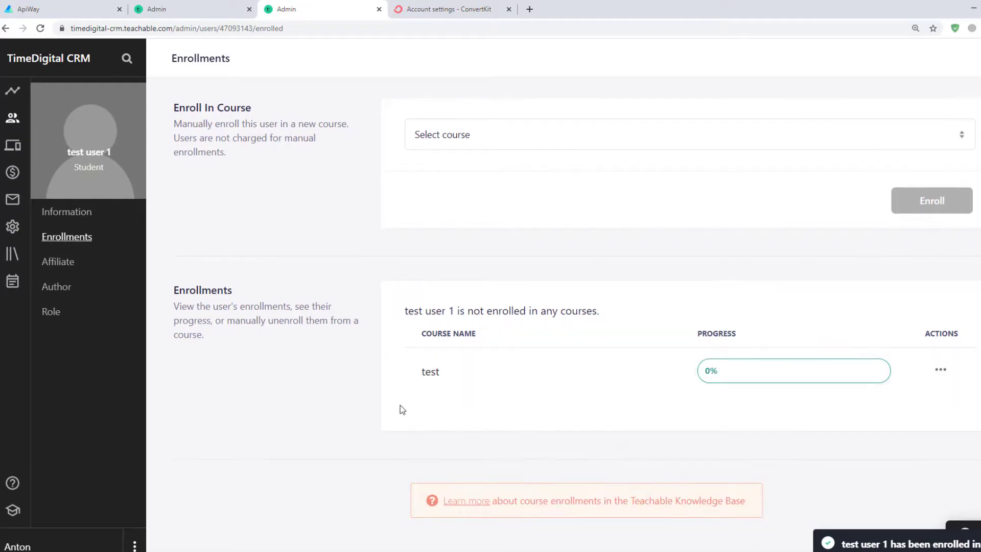
- Verify the student appears among ConvertKit's 3 confirmed subscribers, then return to Apiway's homepage
{"action": "left_click", "coordinate": [418, 13]}
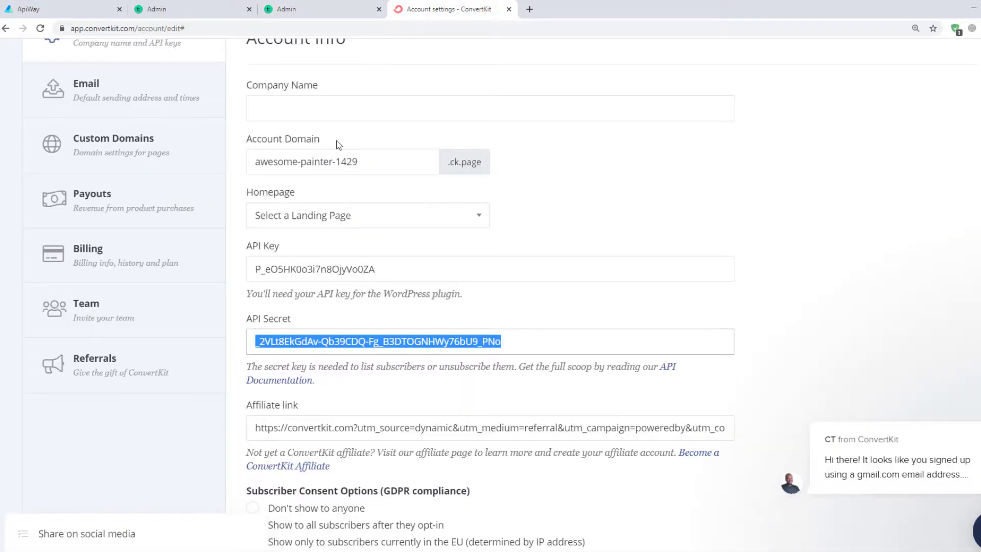
{"action": "scroll", "coordinate": [337, 146], "scroll_direction": "up", "scroll_amount": 3}
{"action": "left_click", "coordinate": [94, 60]}
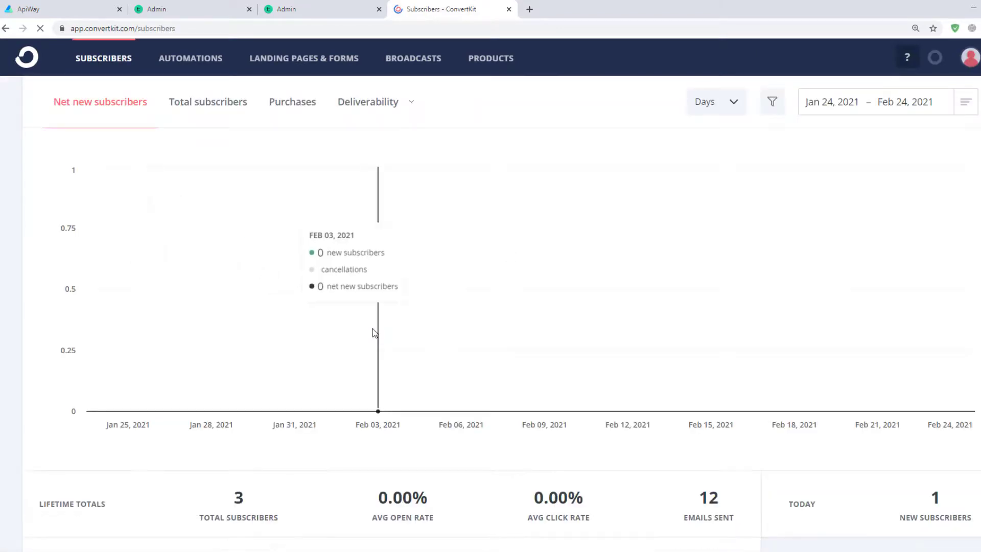
{"action": "scroll", "coordinate": [375, 332], "scroll_direction": "down", "scroll_amount": 6}
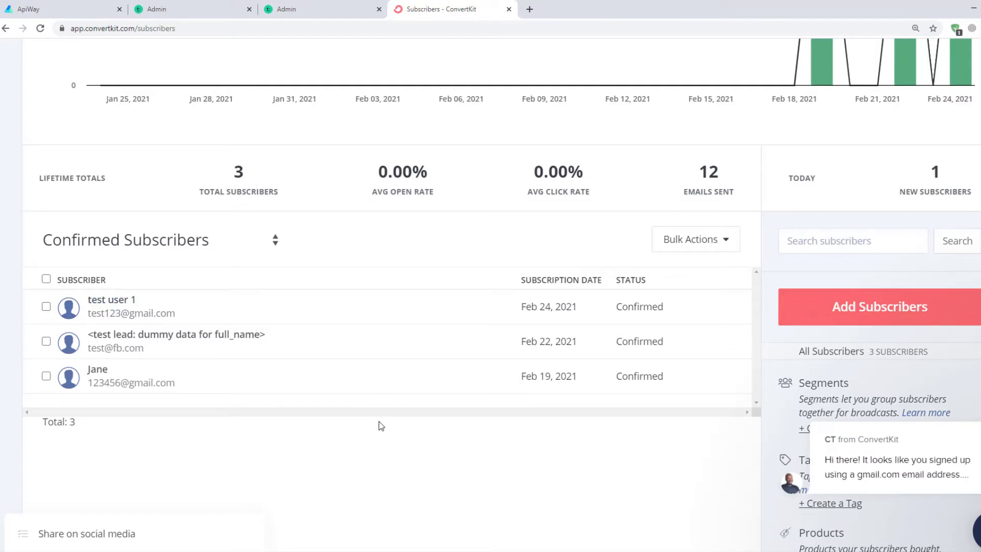
{"action": "left_click", "coordinate": [84, 11]}
{"action": "left_click", "coordinate": [86, 70]}
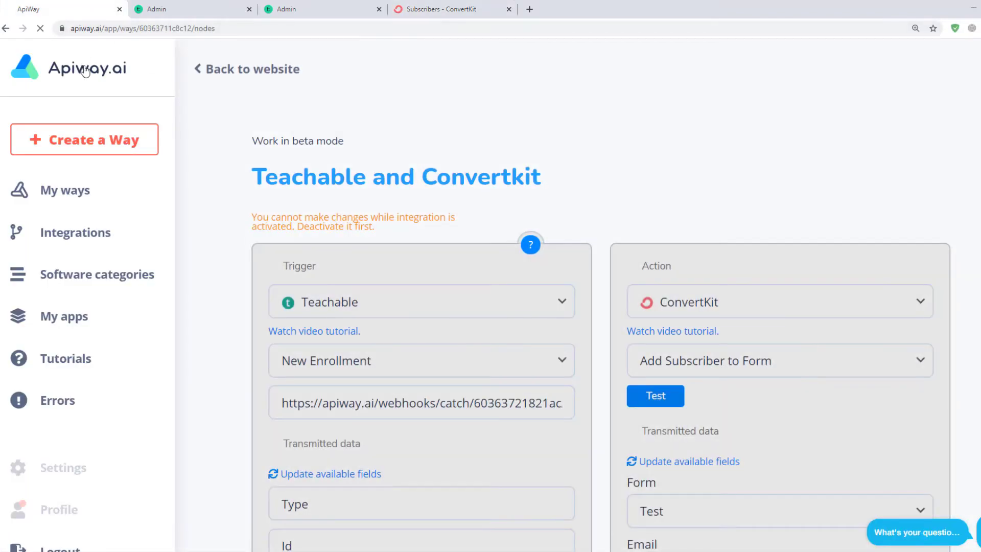